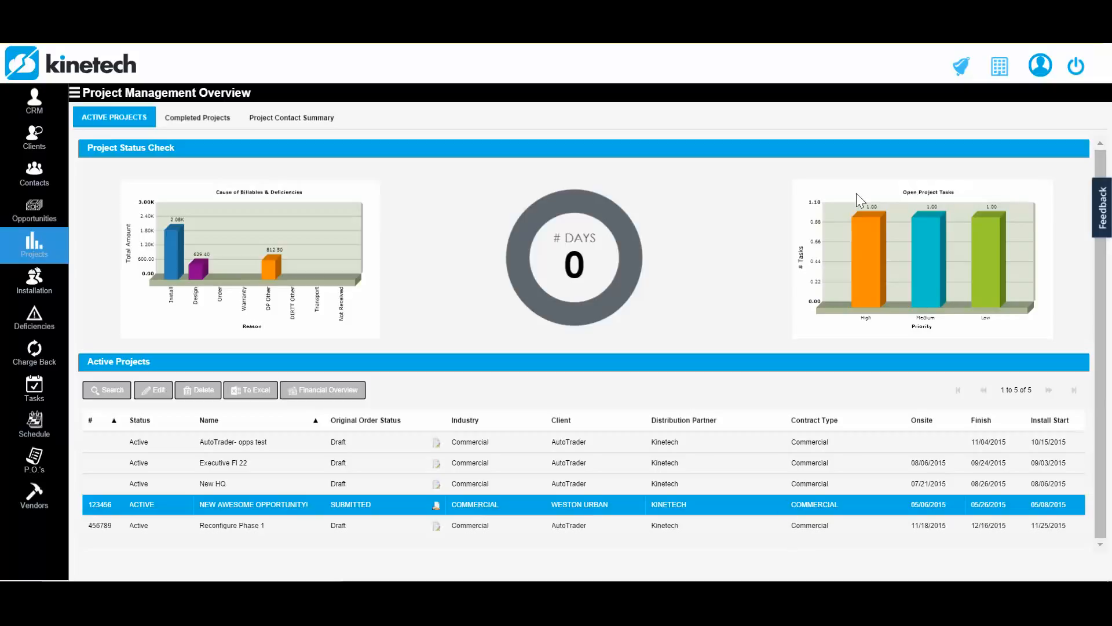
- Start a new frequent quote product in the company's project fees with the description "Delivery and Install"
click(1006, 74)
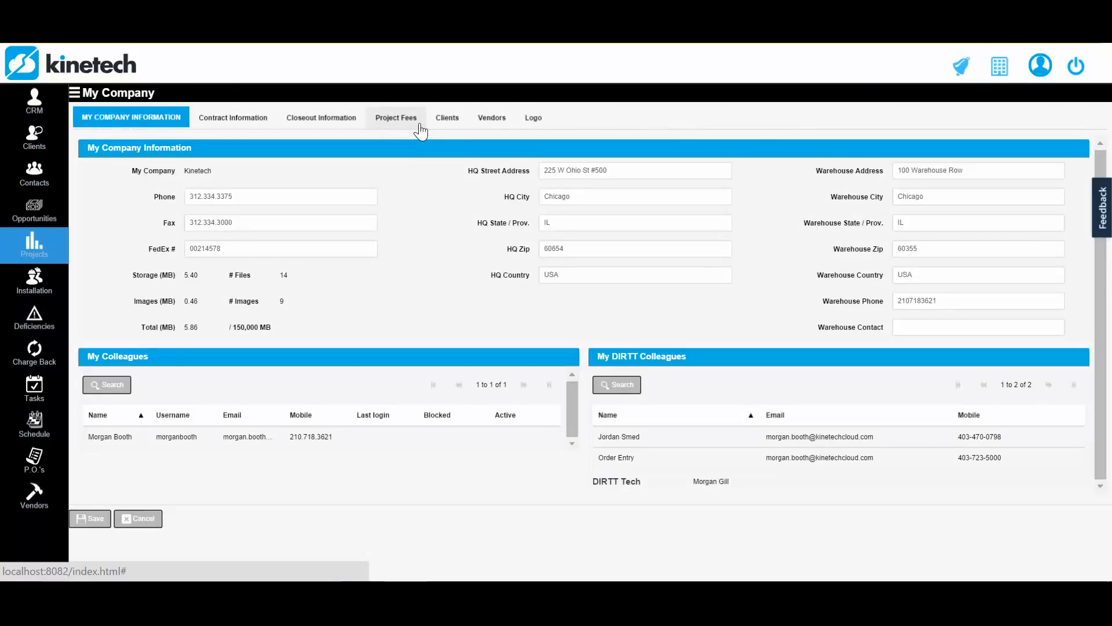
click(421, 130)
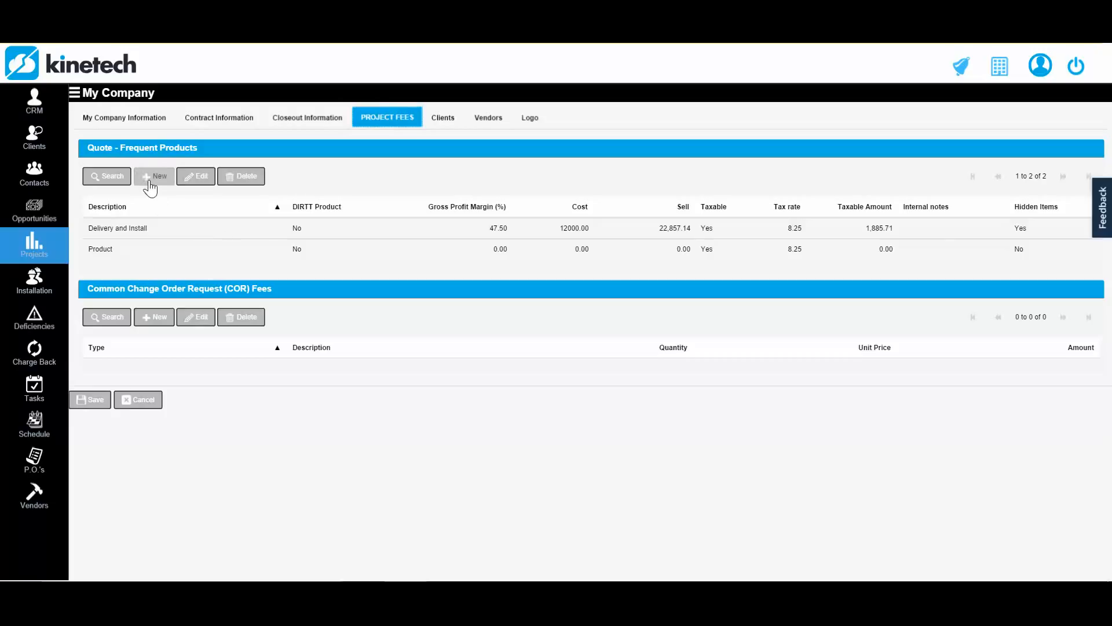
click(151, 176)
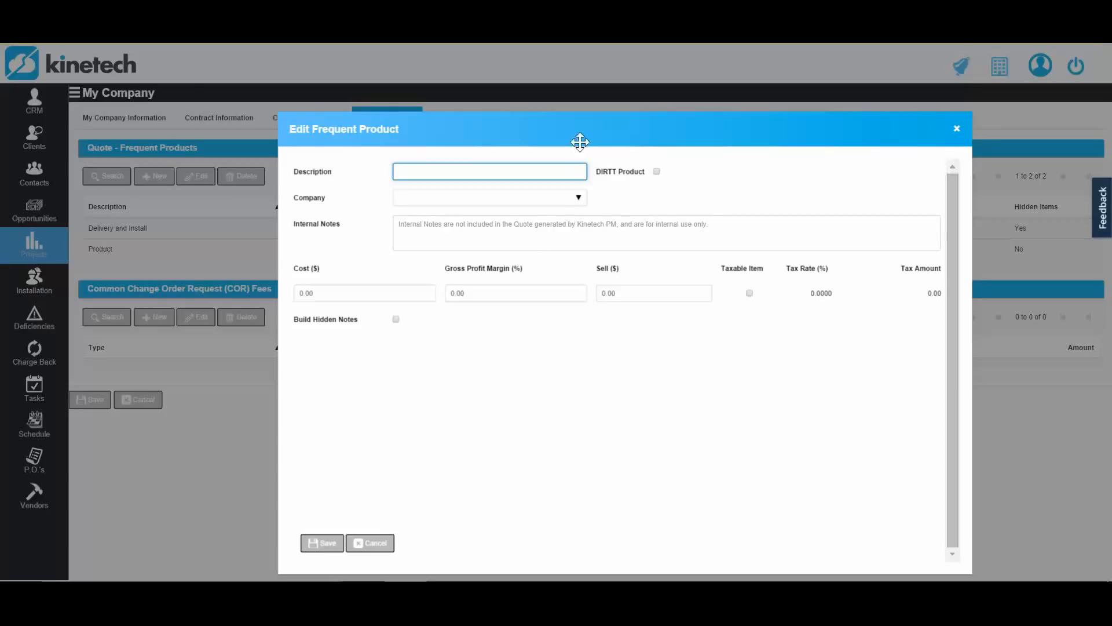
drag(578, 129, 527, 85)
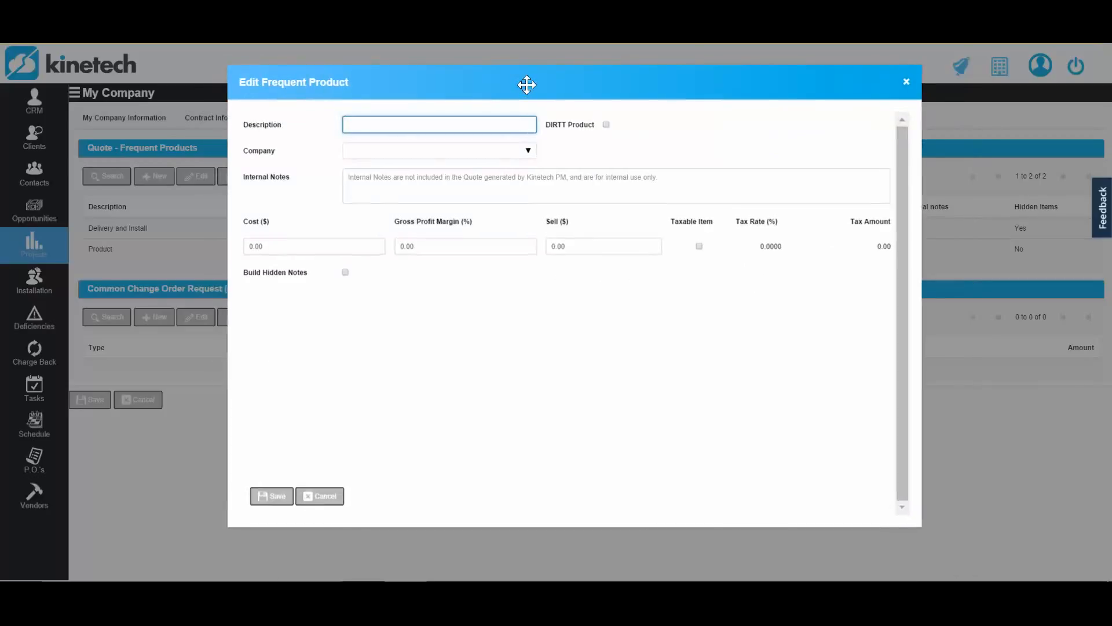
text(Delivery and Install)
- Mark the Delivery and Install product as taxable at 8.25% and enable Build Hidden Notes
click(449, 171)
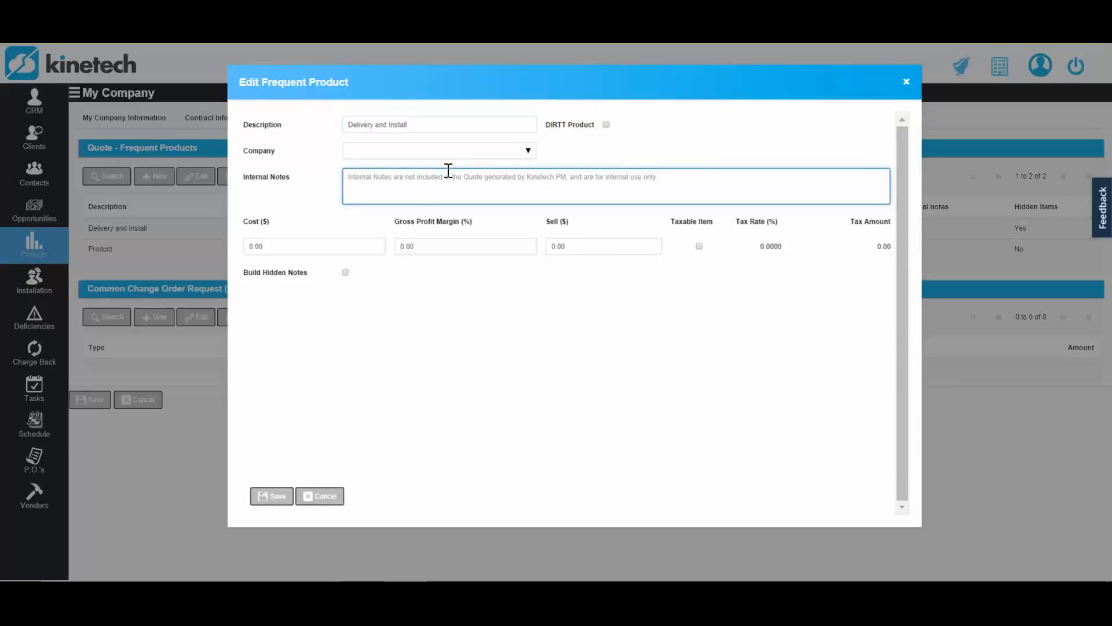
click(326, 245)
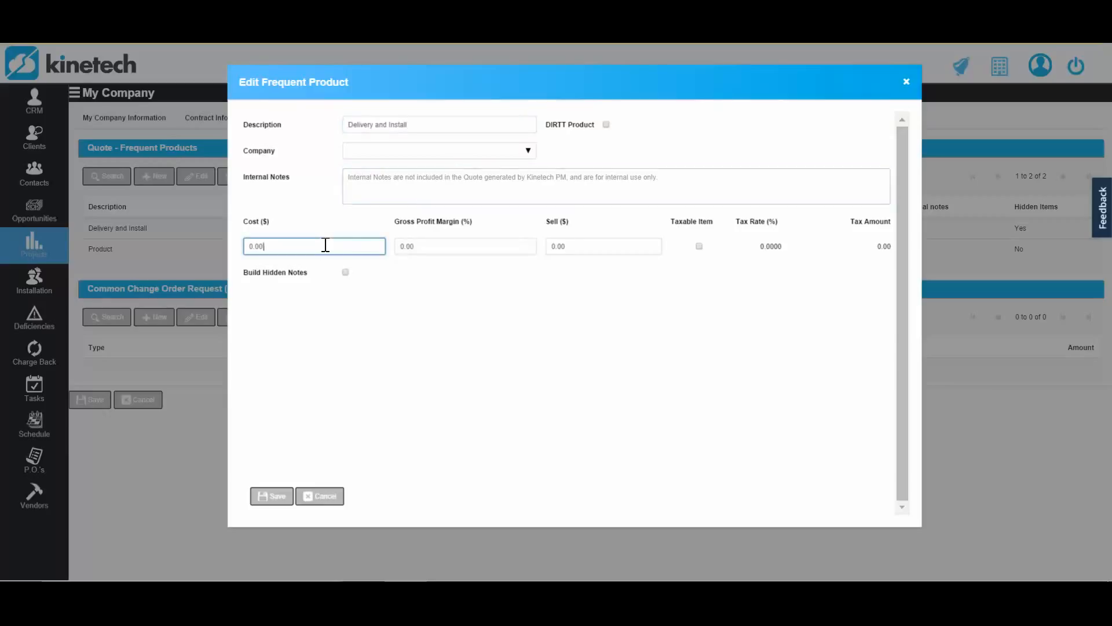
click(448, 248)
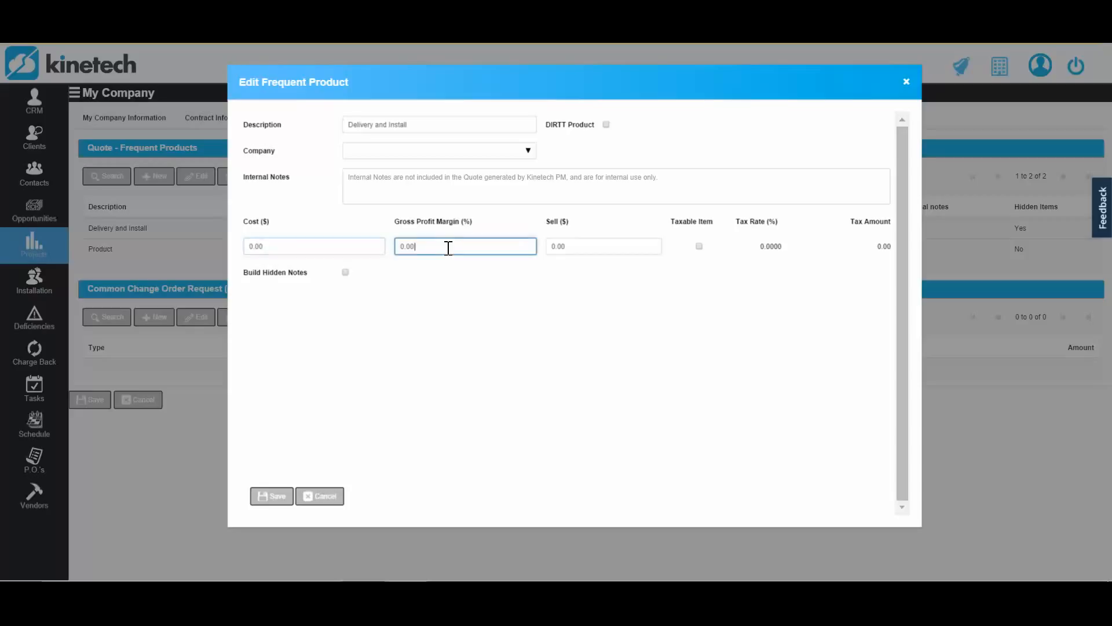
click(698, 245)
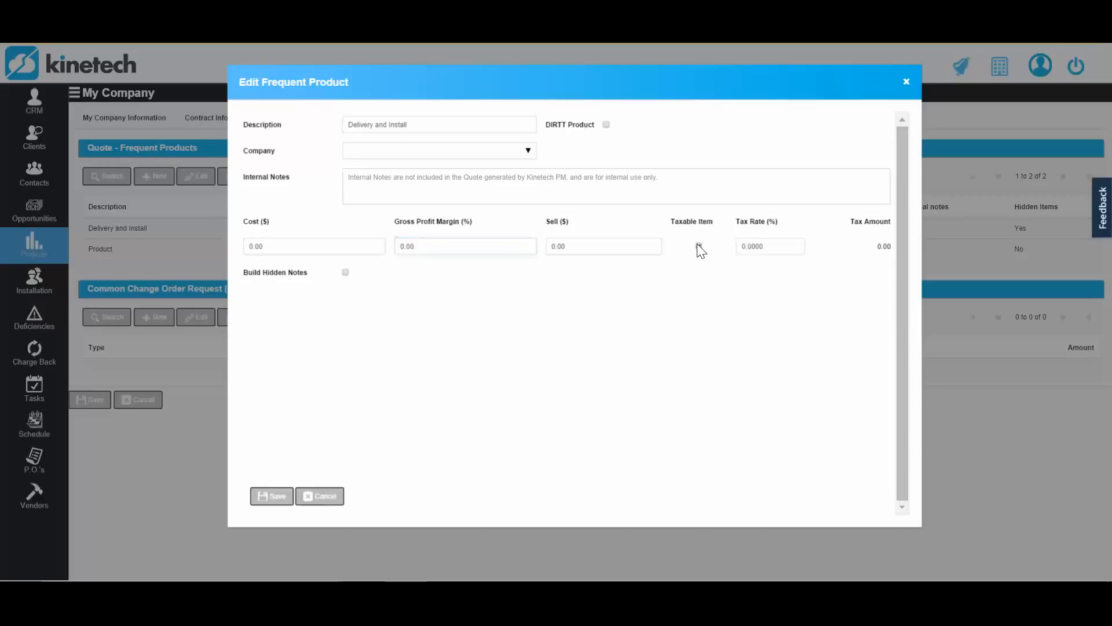
click(788, 254)
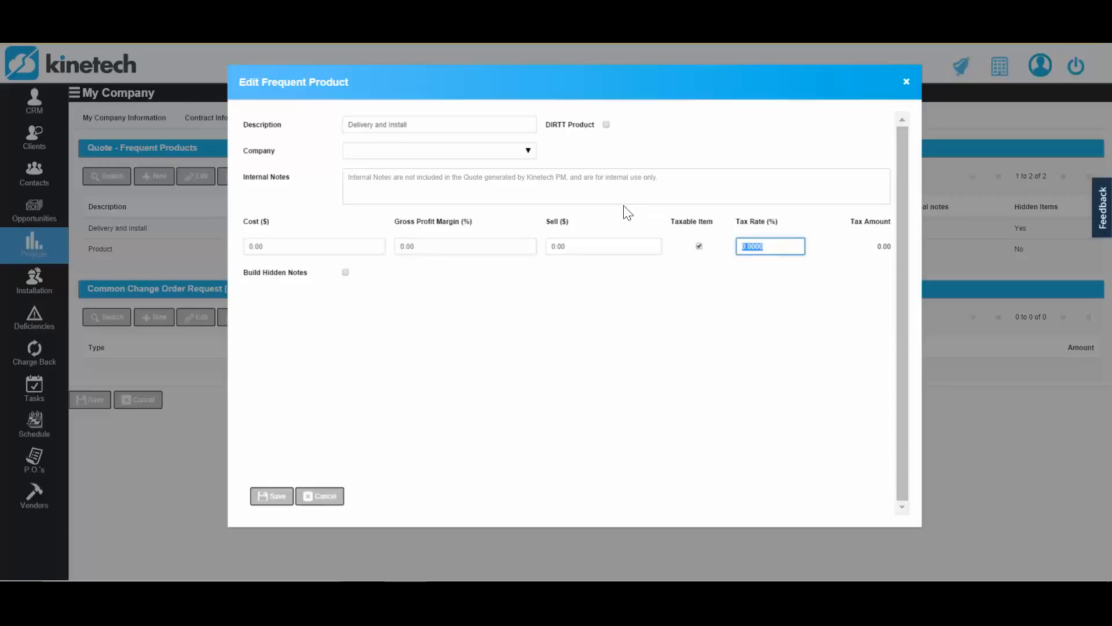
text(8.25)
click(598, 348)
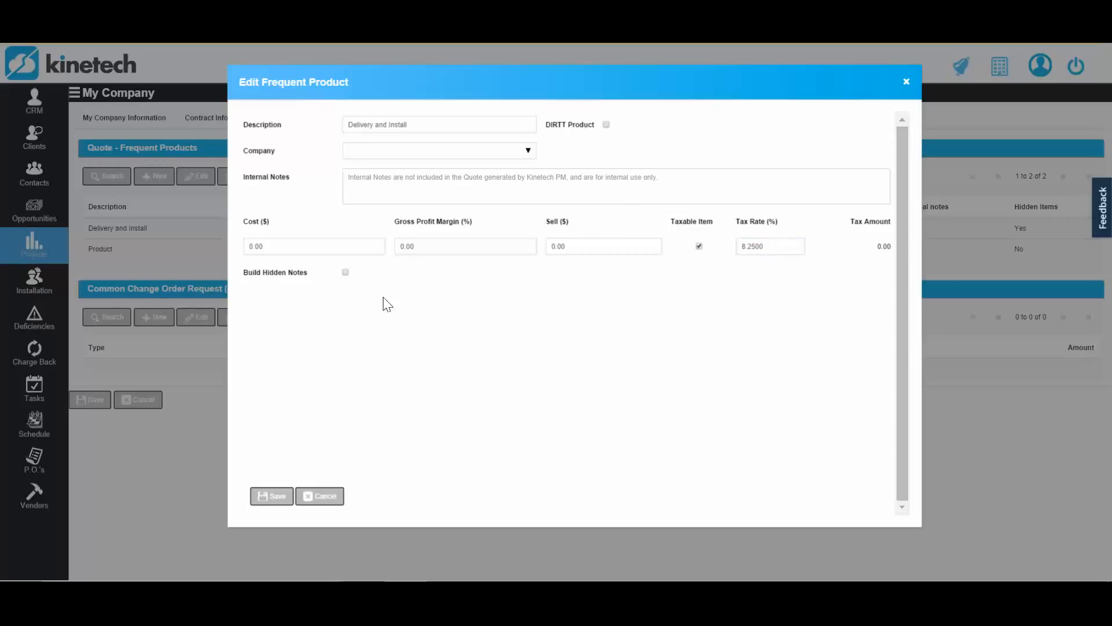
click(346, 272)
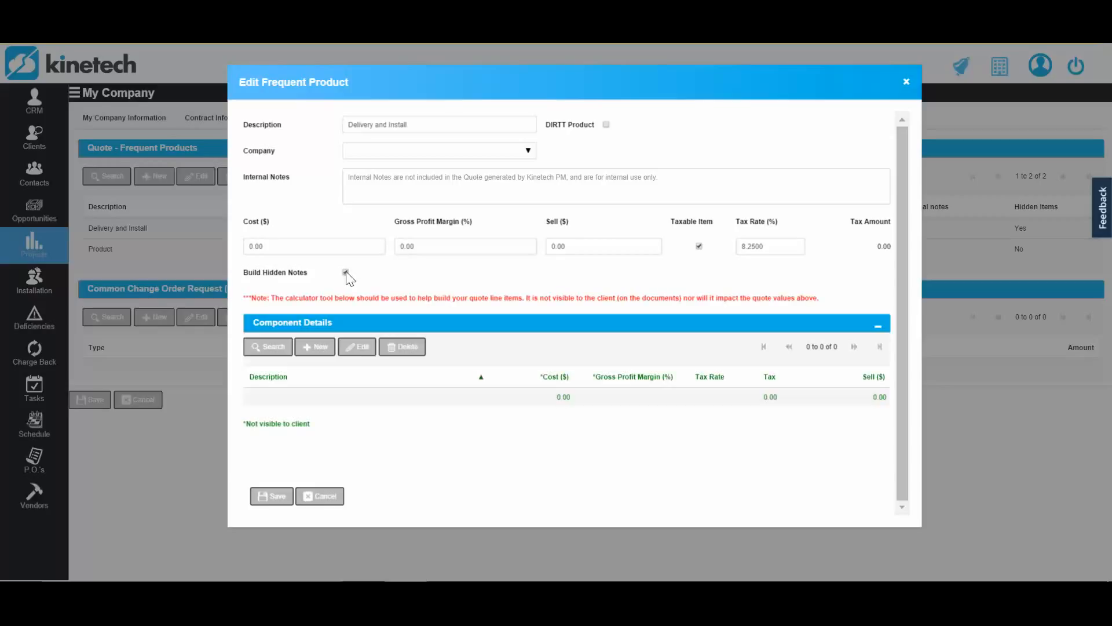
- Add a component named "Delivery" to the product's component details, taxable at 8.25%, and save it
click(322, 349)
text(Delivery)
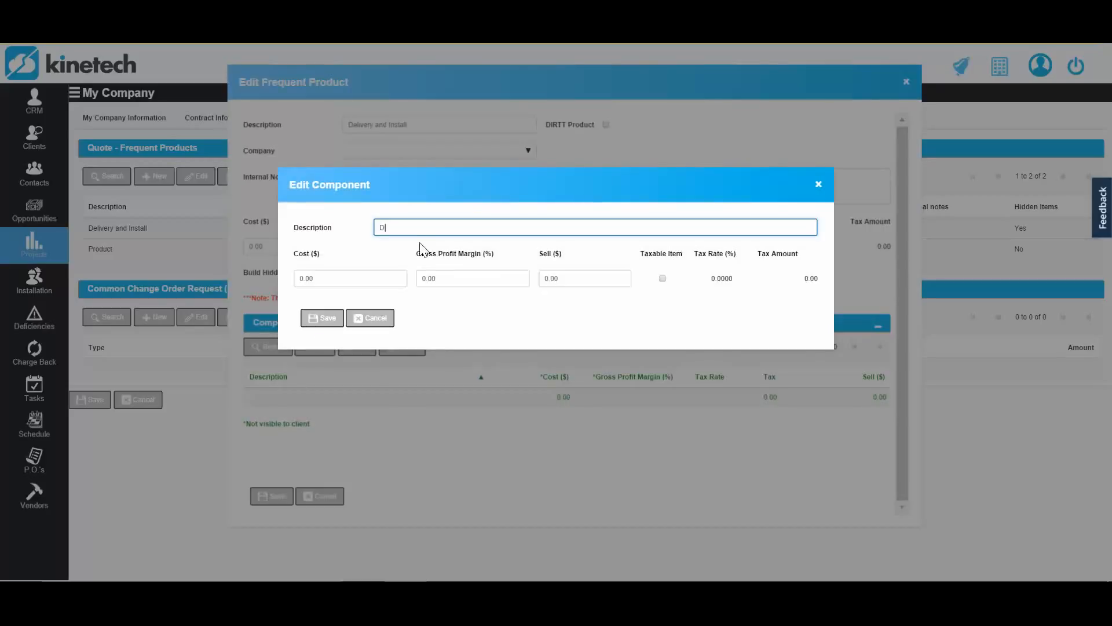
key(Tab)
key(Tab)
key(Tab)
key(Tab)
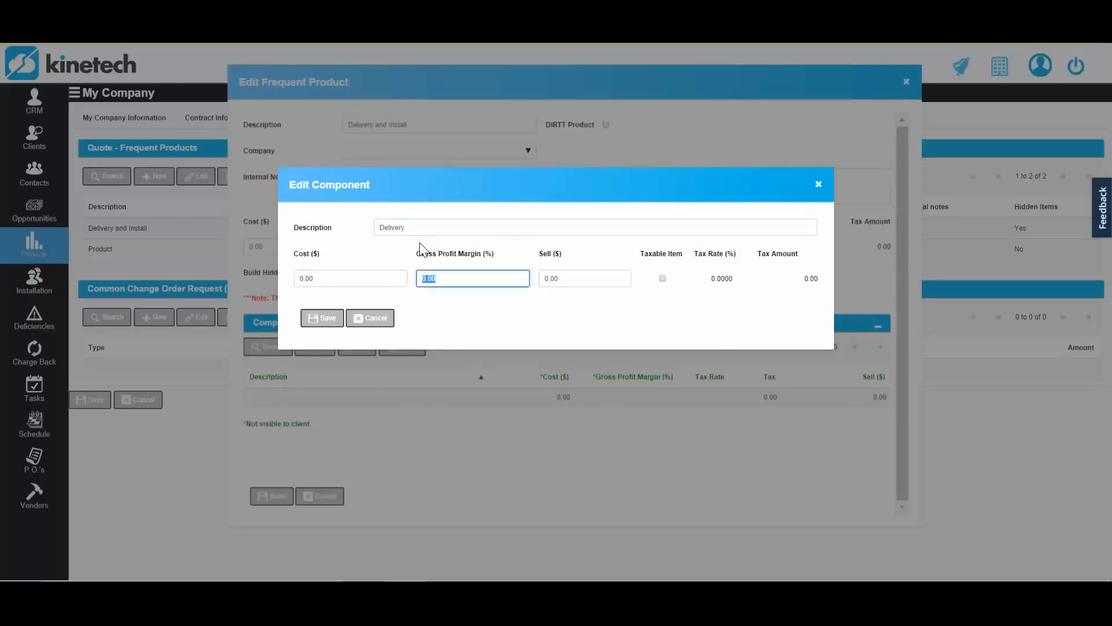
key(space)
key(Tab)
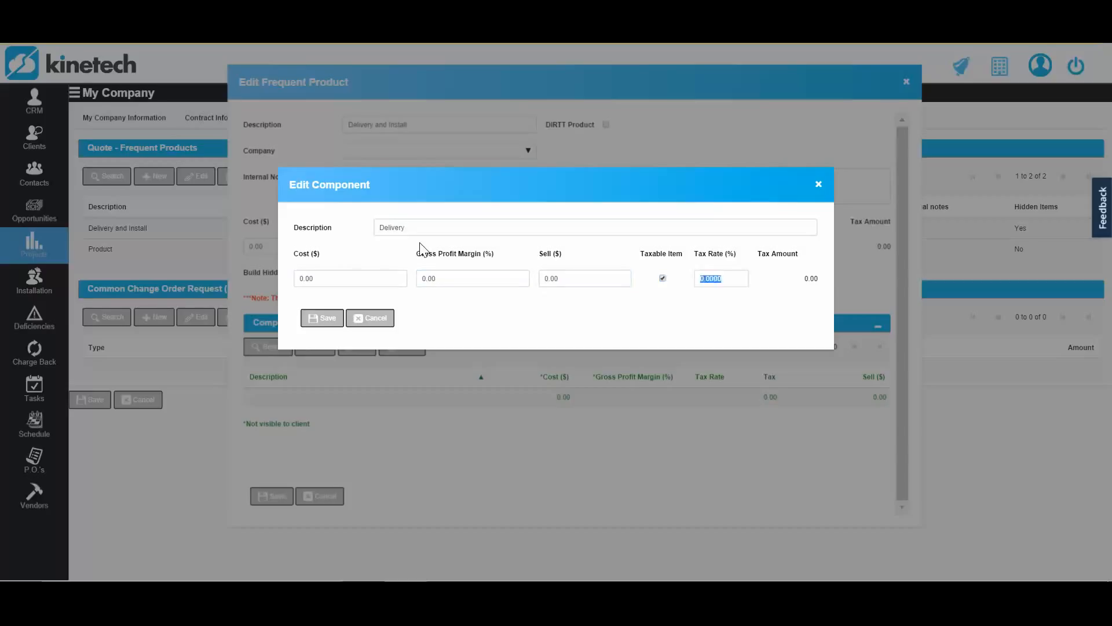
text(8.25)
key(Tab)
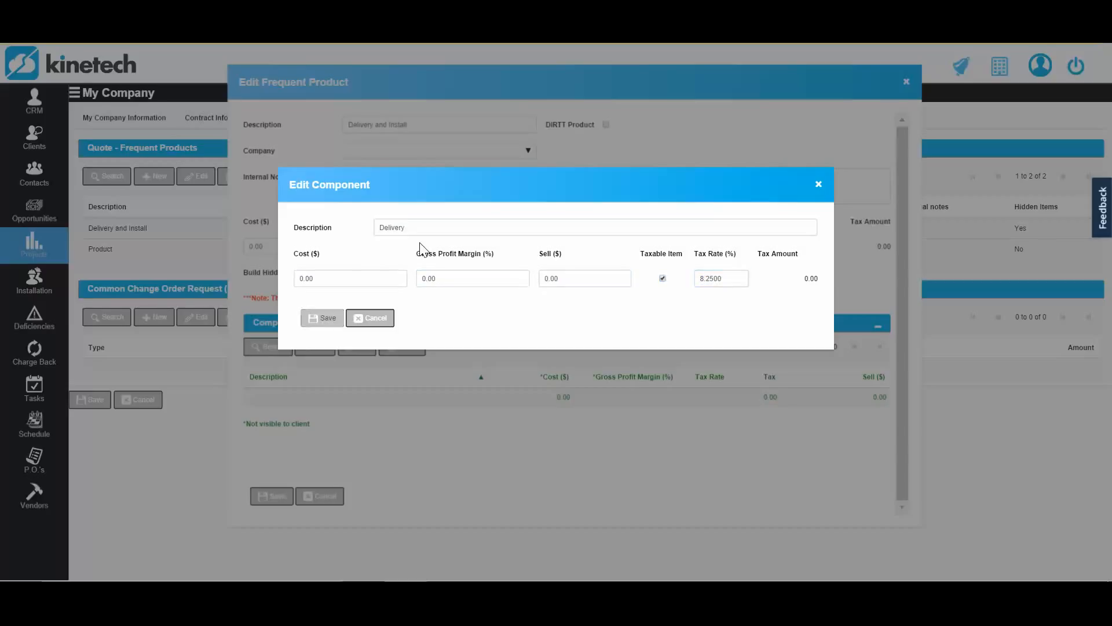
click(317, 320)
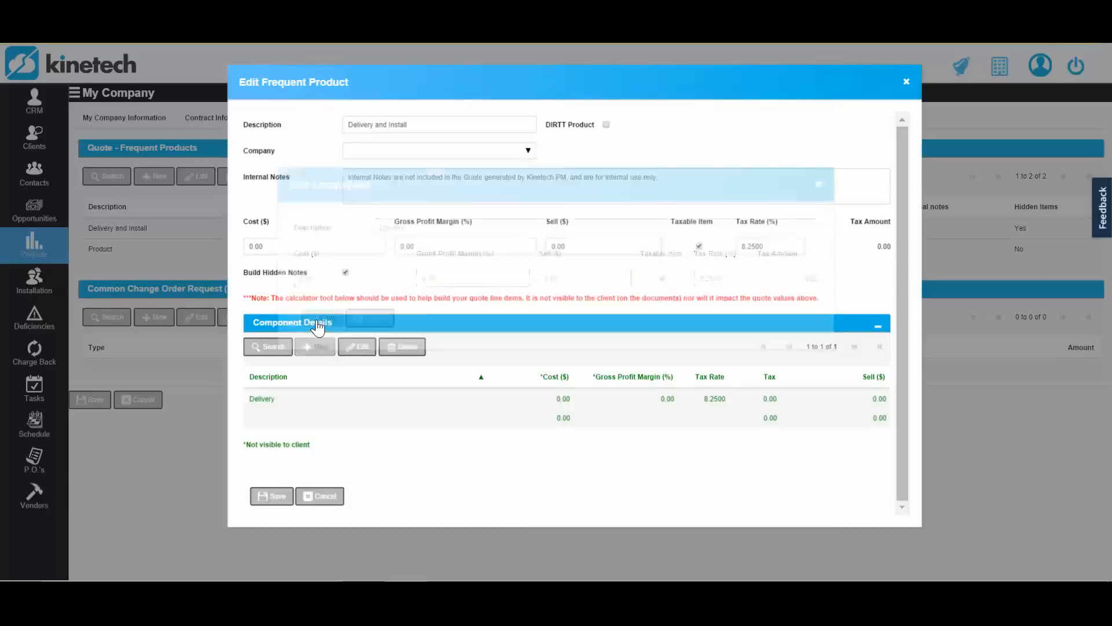
- Add a component named "Install" to the component details, taxable at 8.25%, and save it
click(315, 347)
text(Install)
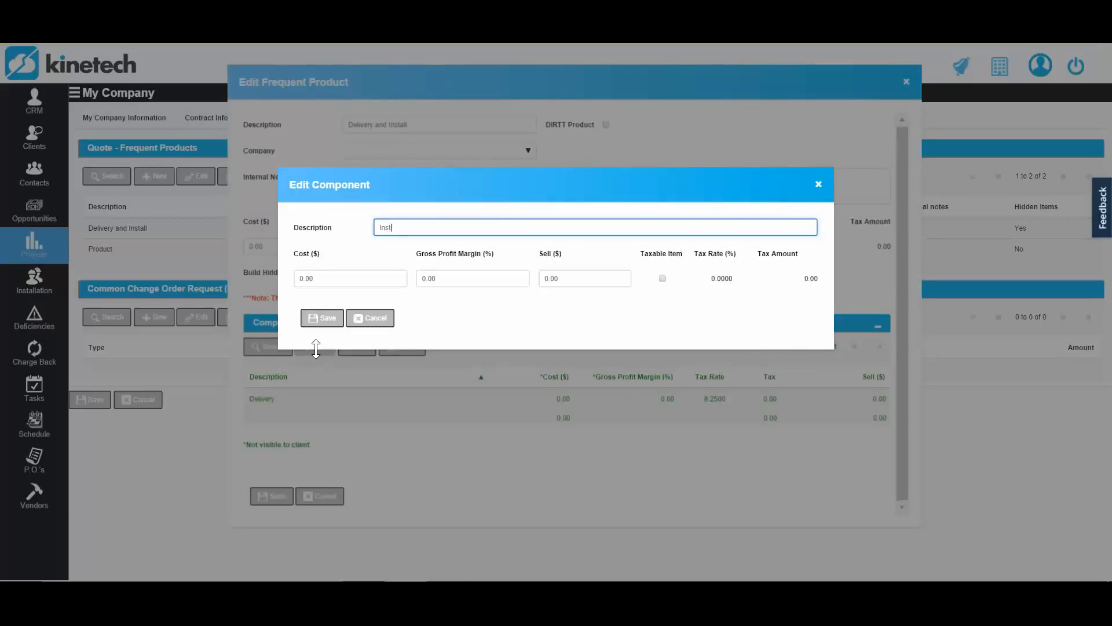
key(Tab)
key(Tab)
key(Tab)
key(Tab)
key(space)
key(Tab)
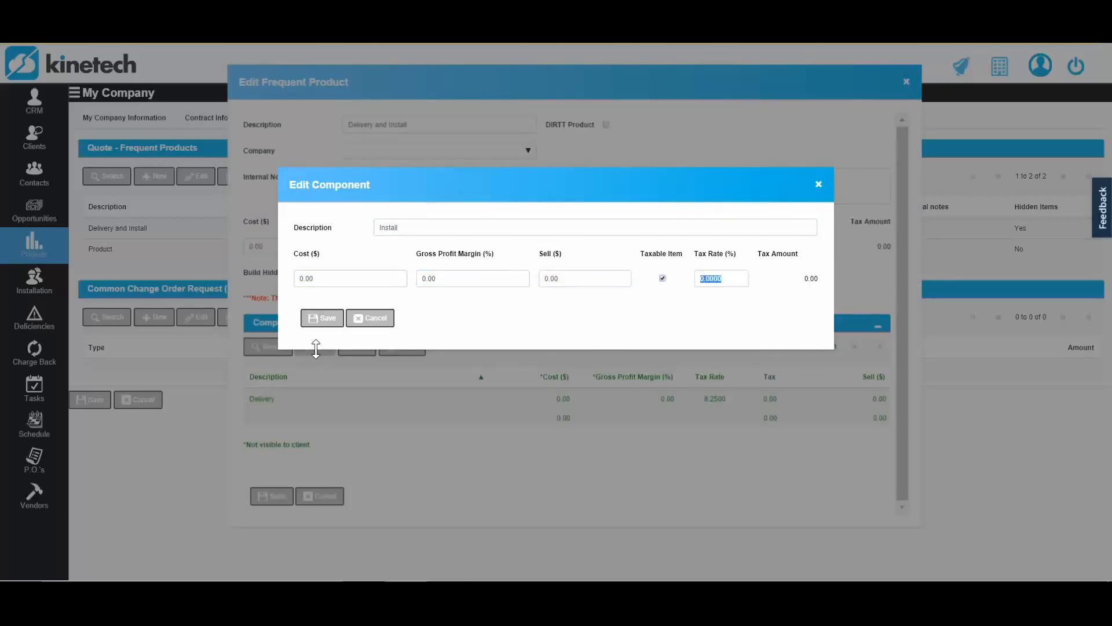
text(8.250)
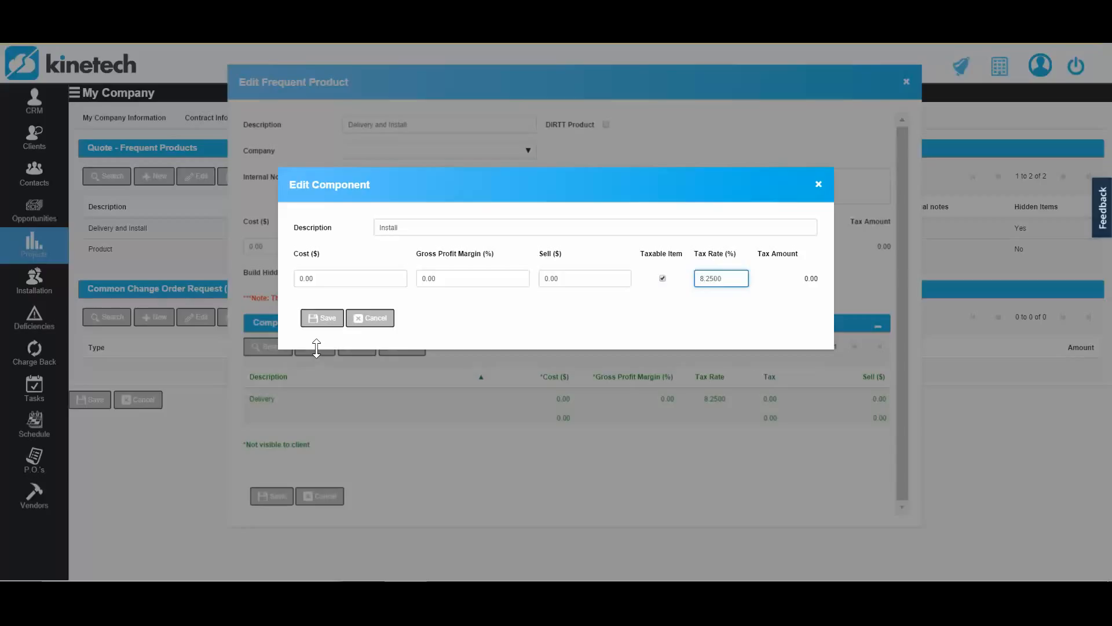
key(Tab)
click(319, 320)
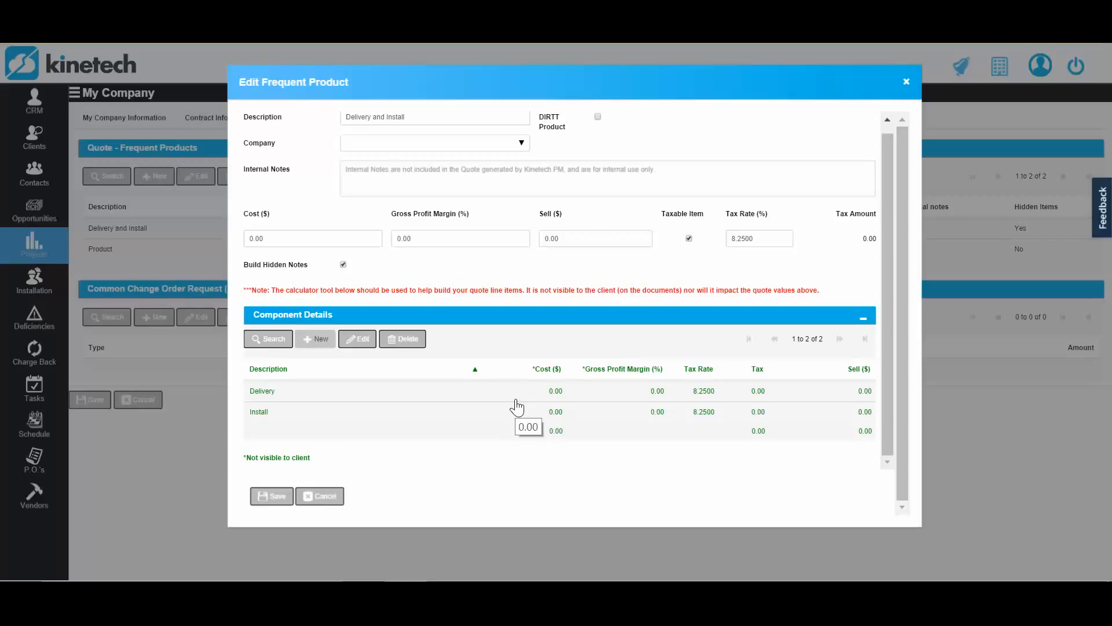
- Add a component named "Freight" to the component details, taxable at 8.25%, and save it
click(304, 340)
text(Freig)
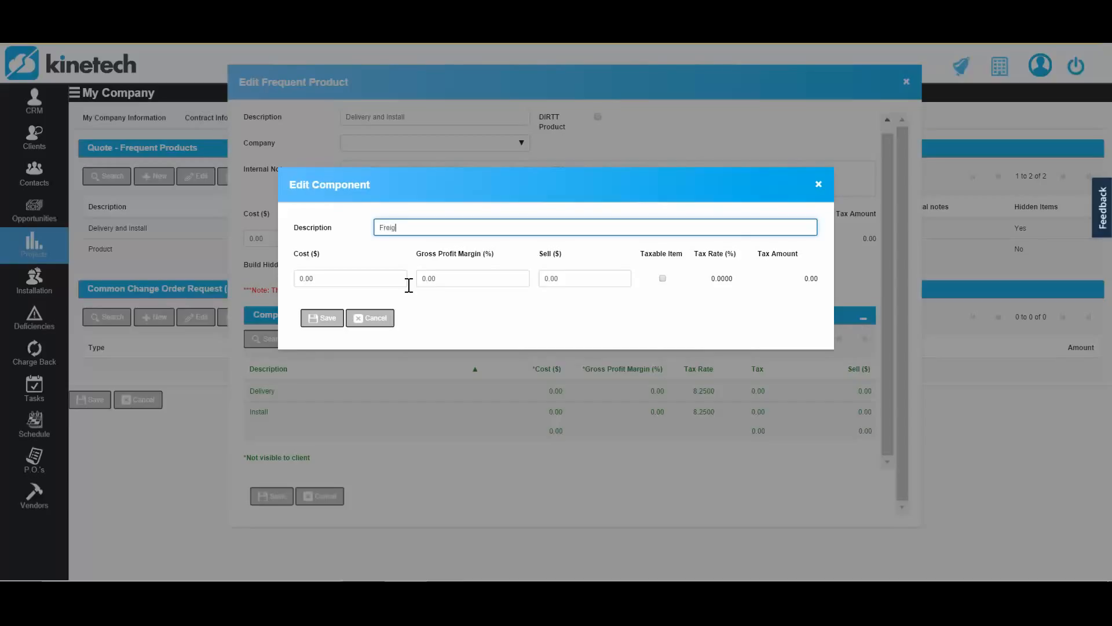
text(ht)
key(Tab)
key(Tab)
key(Tab)
key(Tab)
key(space)
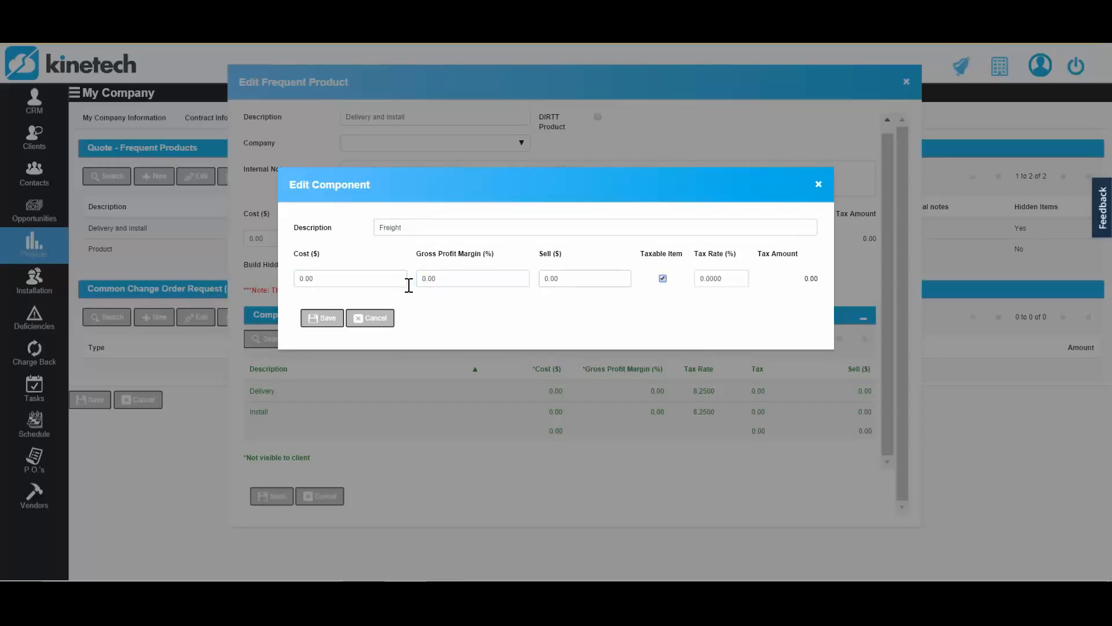
key(Tab)
text(8.25)
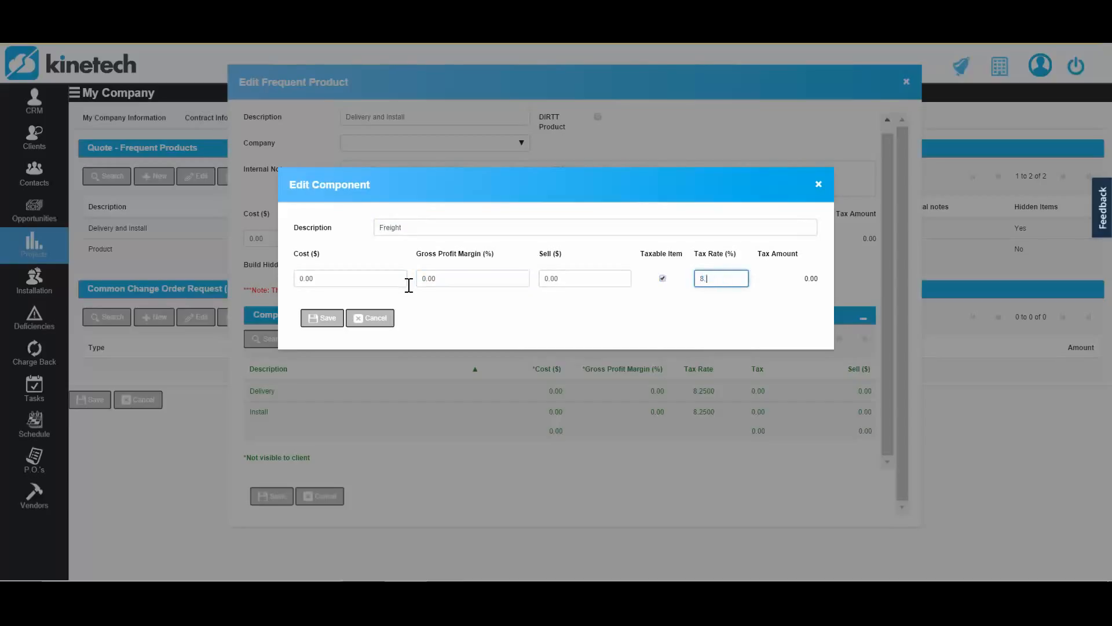
click(316, 321)
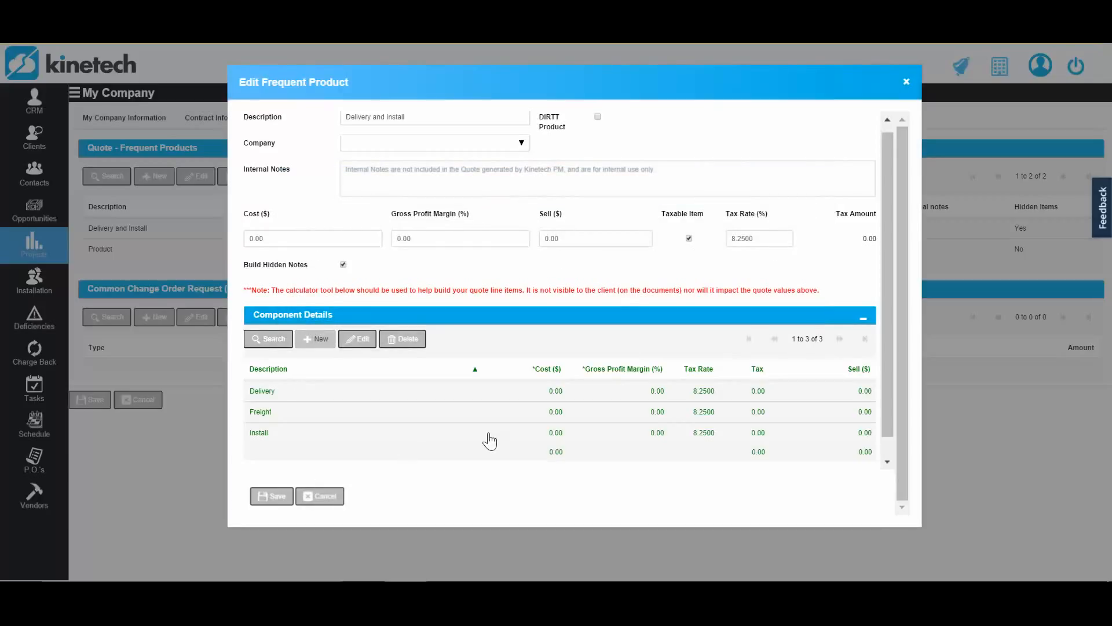
- Add a component named "Misc" to the component details, taxable at 8.25%, and save it
scroll(491, 442, down, 1)
click(325, 324)
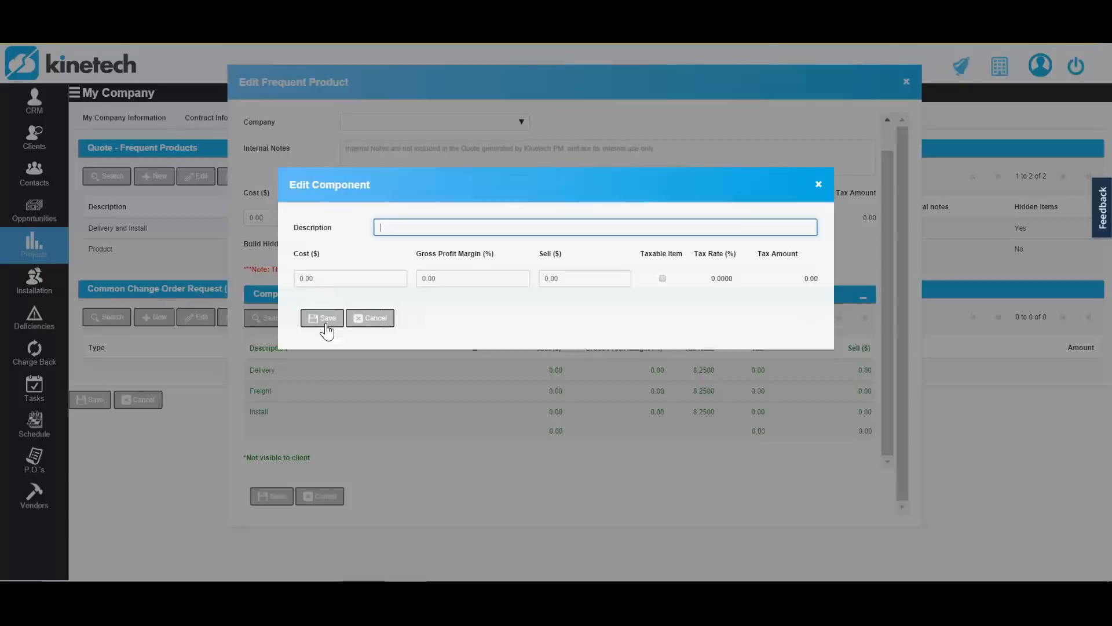
text(Misc)
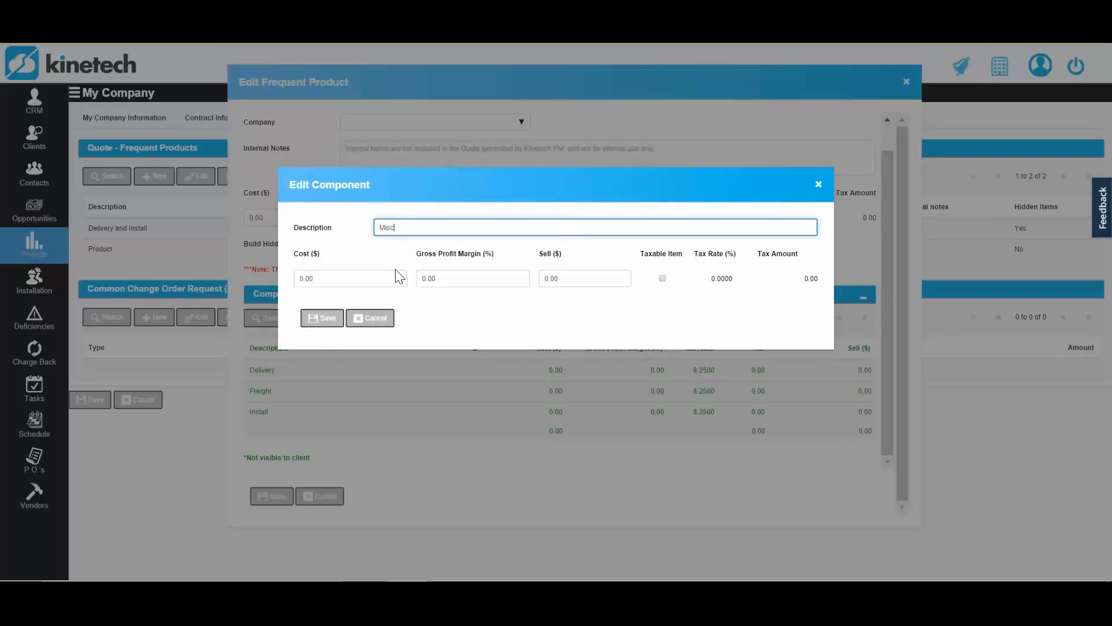
key(Tab)
key(Tab)
key(Tab)
key(Tab)
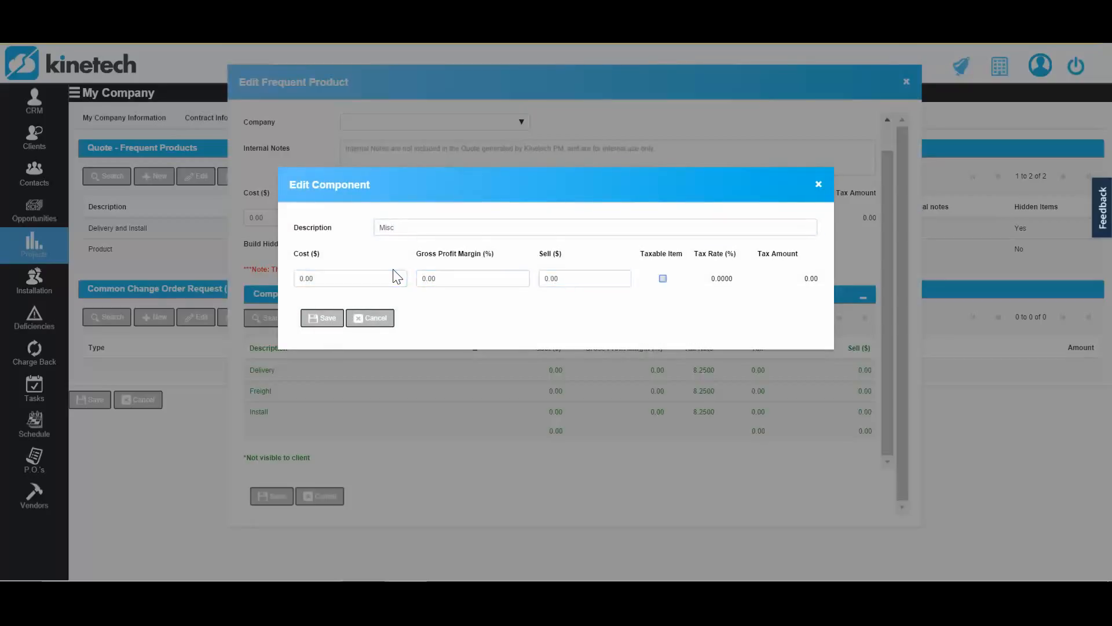
key(space)
key(Tab)
text(8.2)
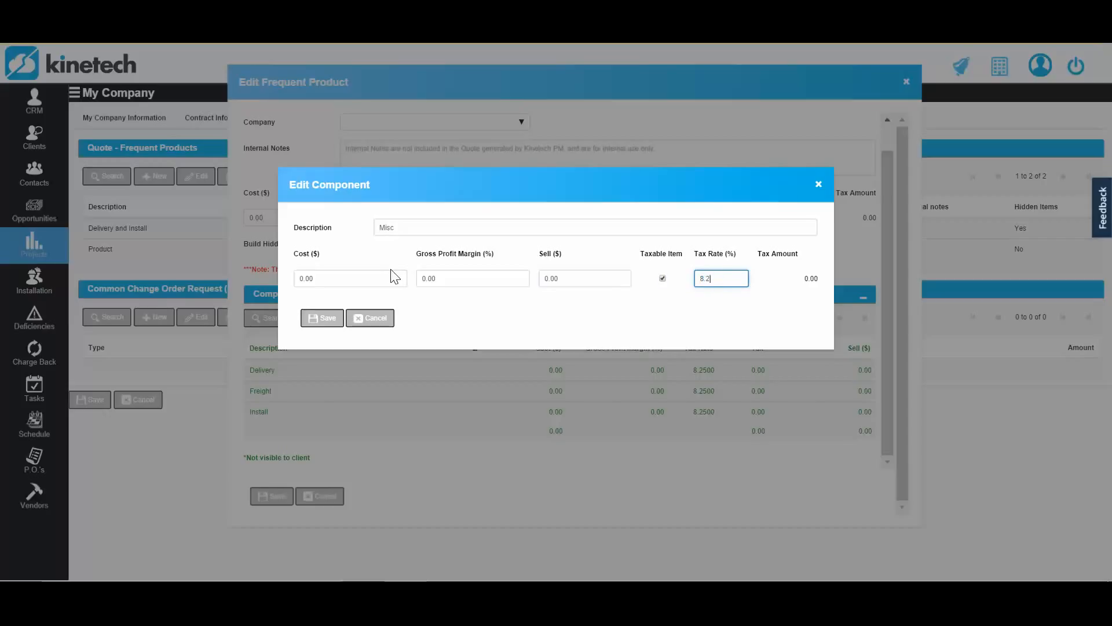
text(500)
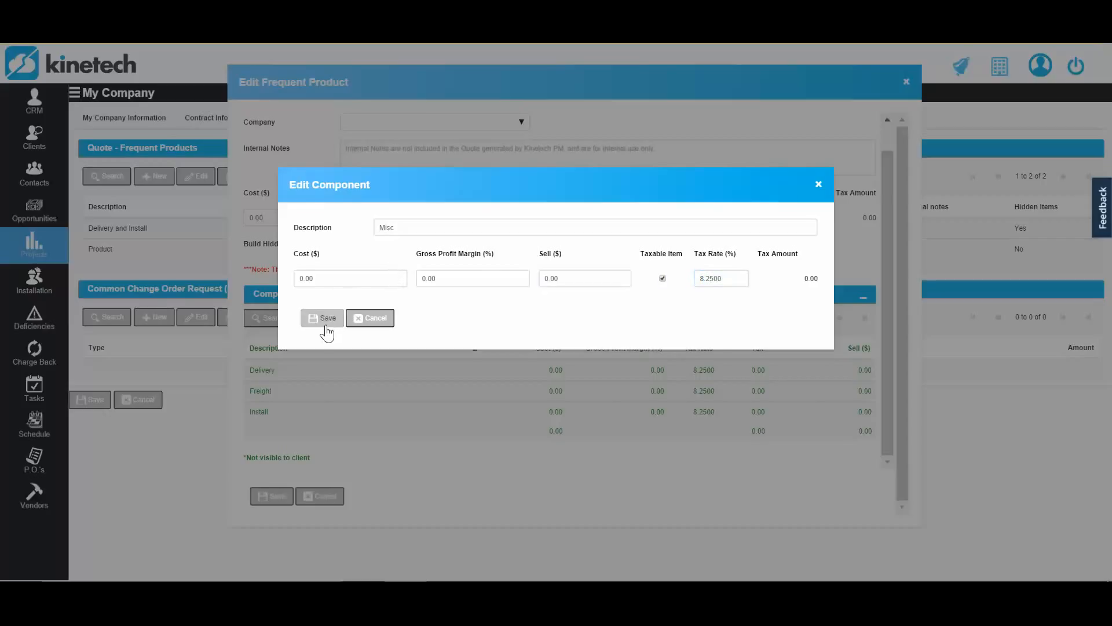
click(322, 320)
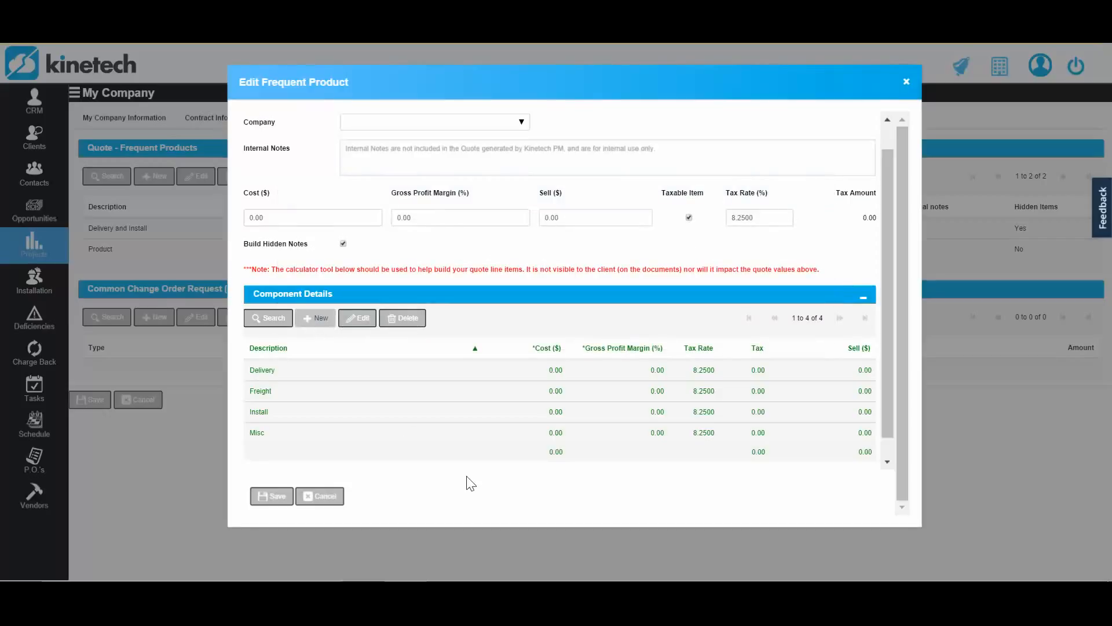
- Review the Delivery and Install product with its component list and save the frequent product
scroll(520, 356, up, 1)
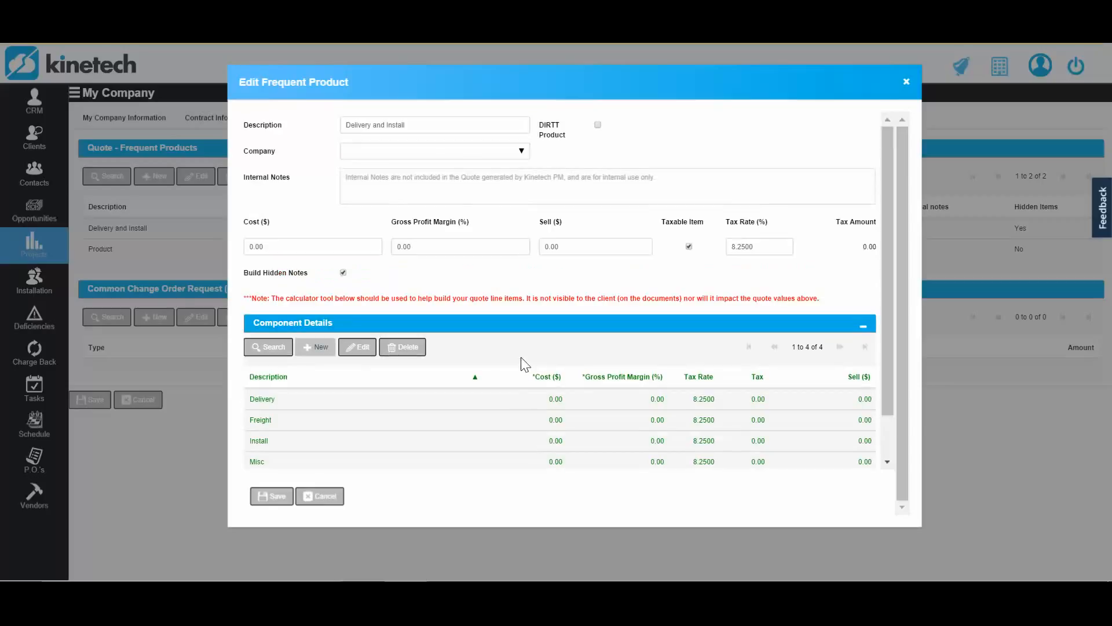
click(451, 121)
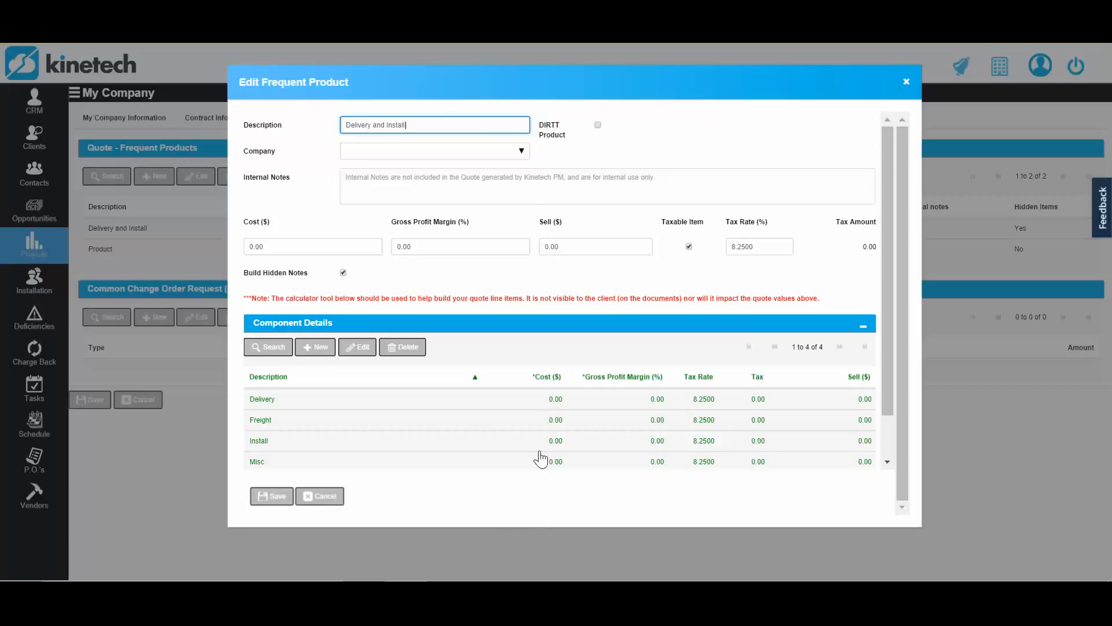
scroll(542, 458, down, 1)
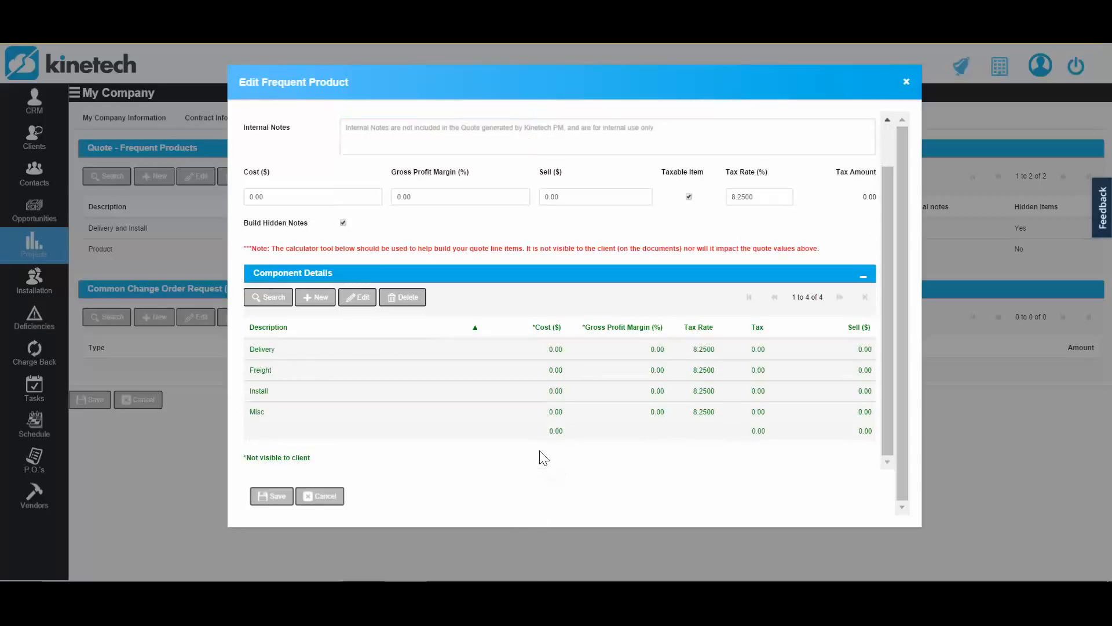
click(273, 498)
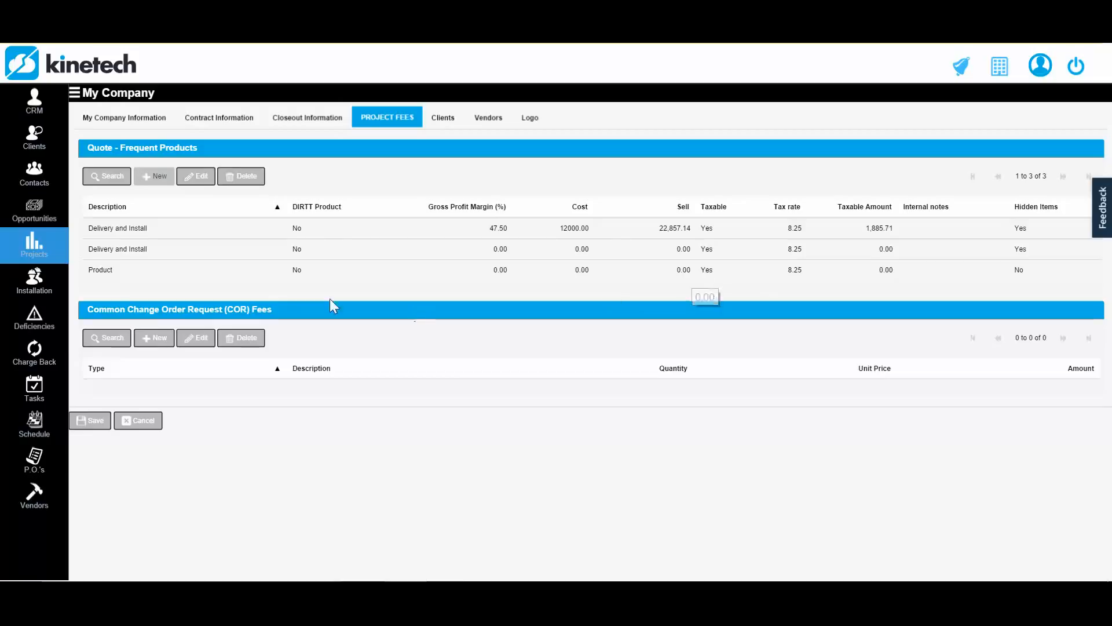
- Enable hidden notes on the frequent product named Product and add a component named "Walls" to its component details
double_click(276, 277)
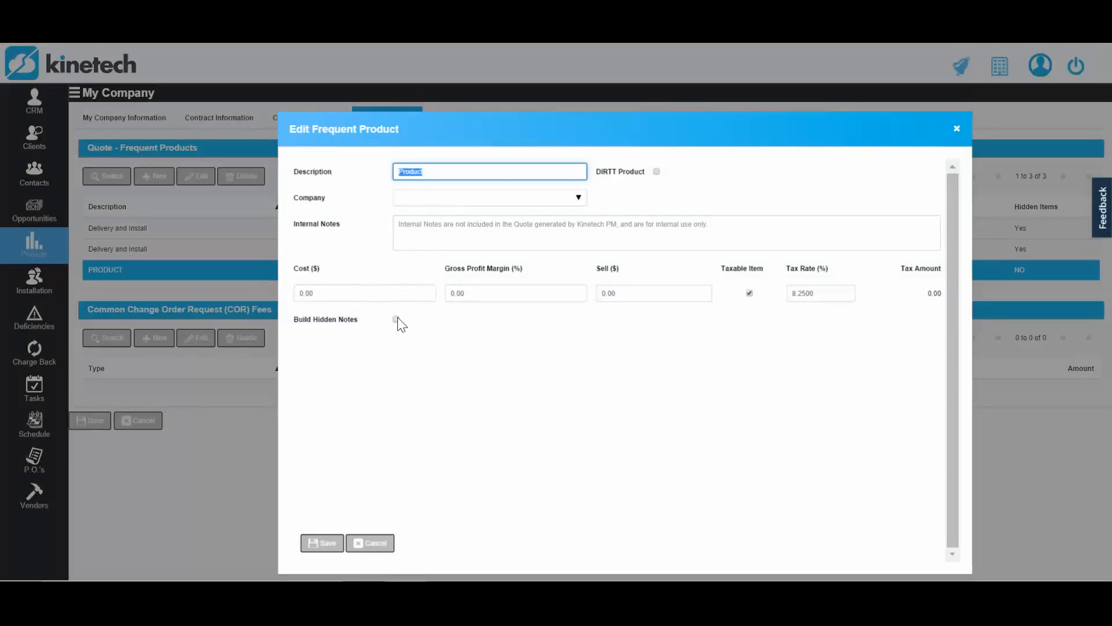
click(396, 319)
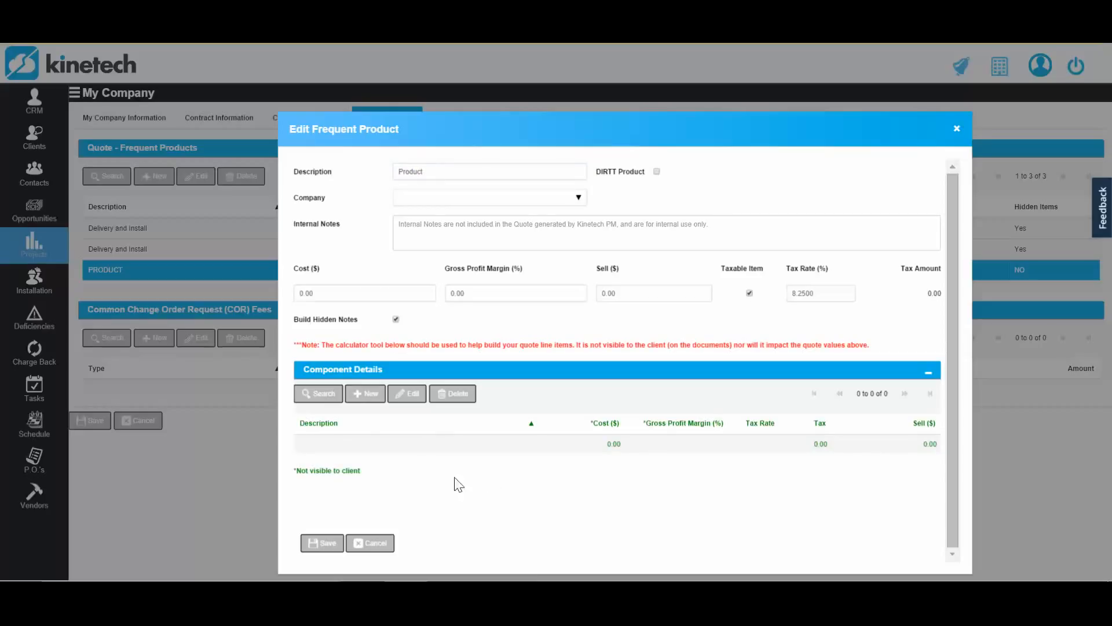
click(355, 398)
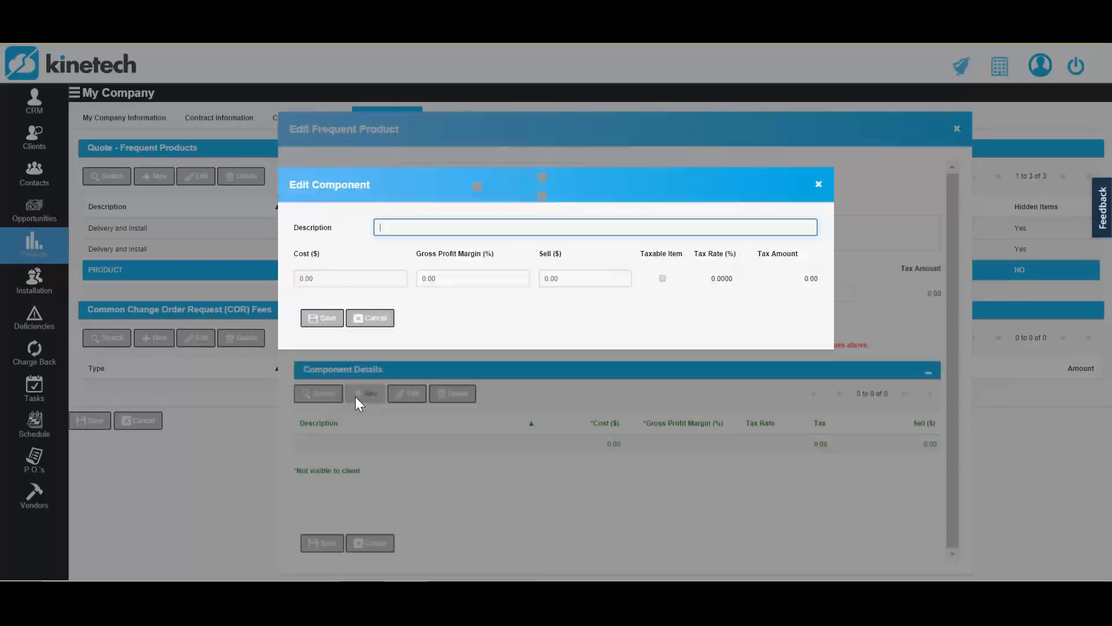
text(Walls)
key(Tab)
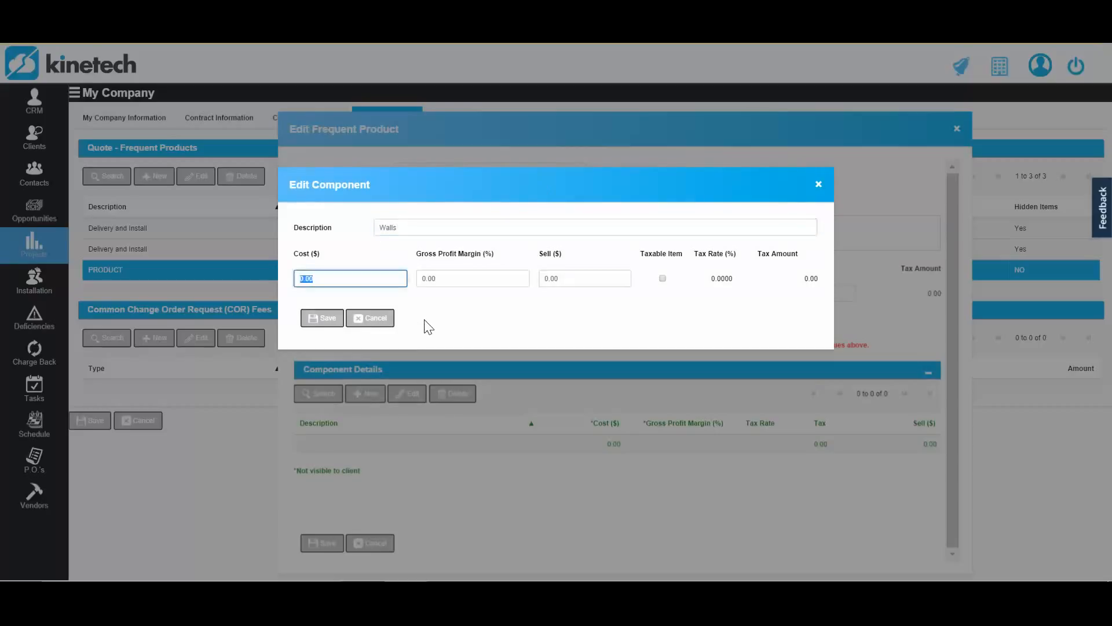
key(Tab)
key(Tab)
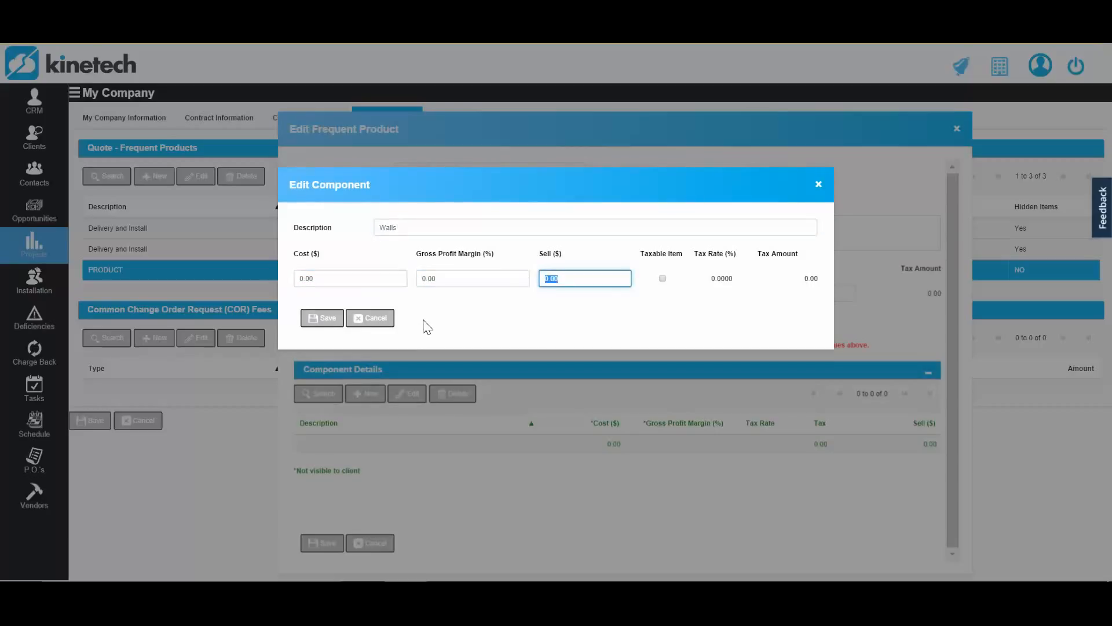
click(322, 317)
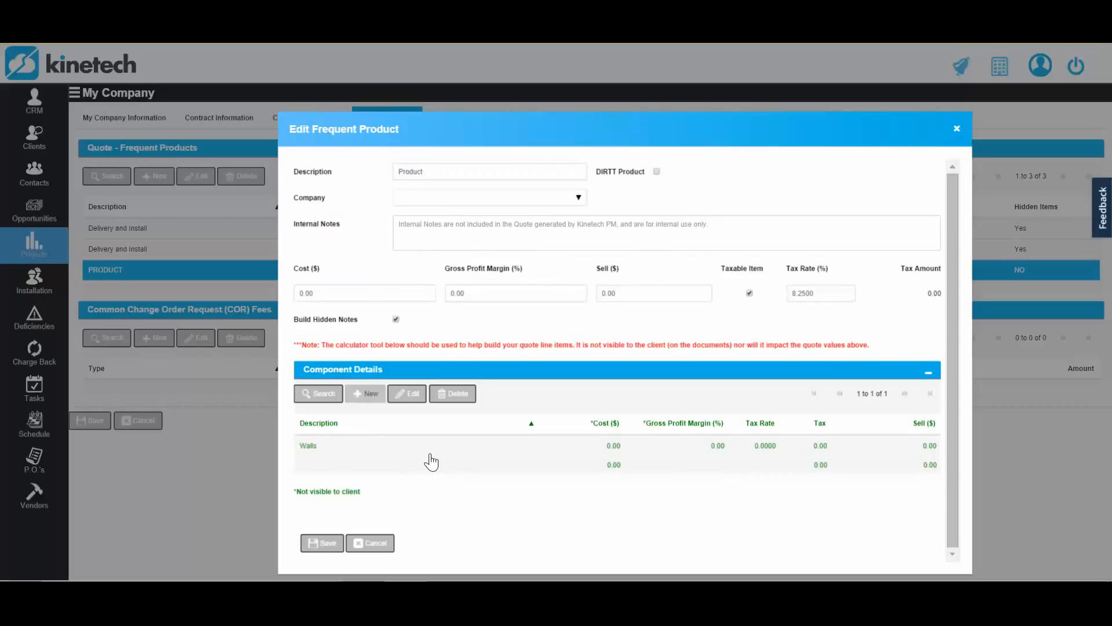
- Add a component named "Millwork" to the Product's component details and save it
drag(454, 129, 443, 83)
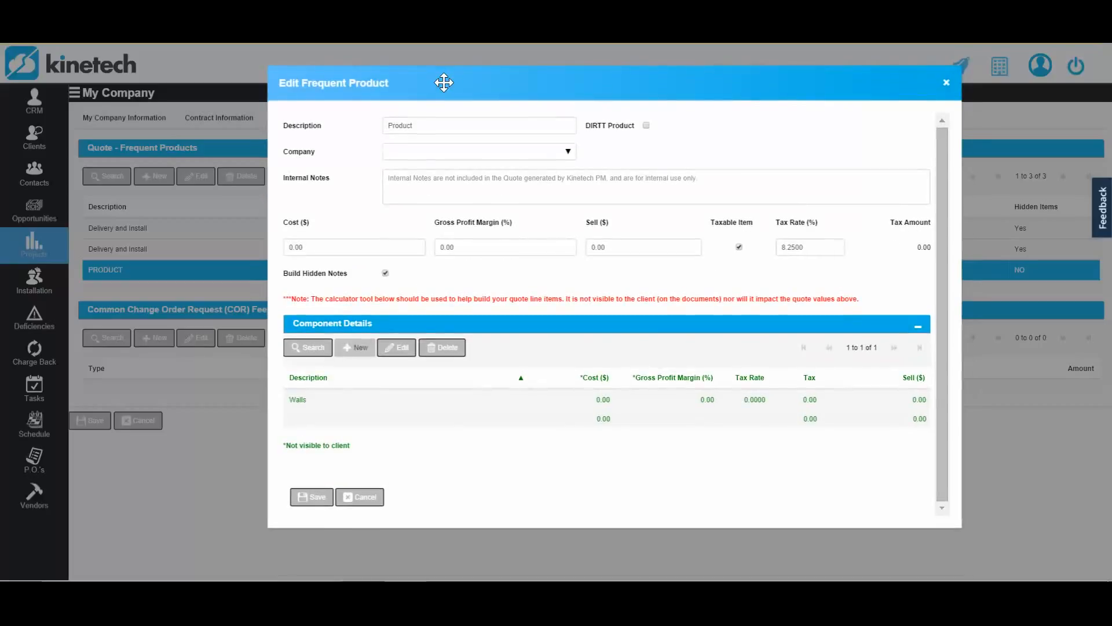
click(353, 347)
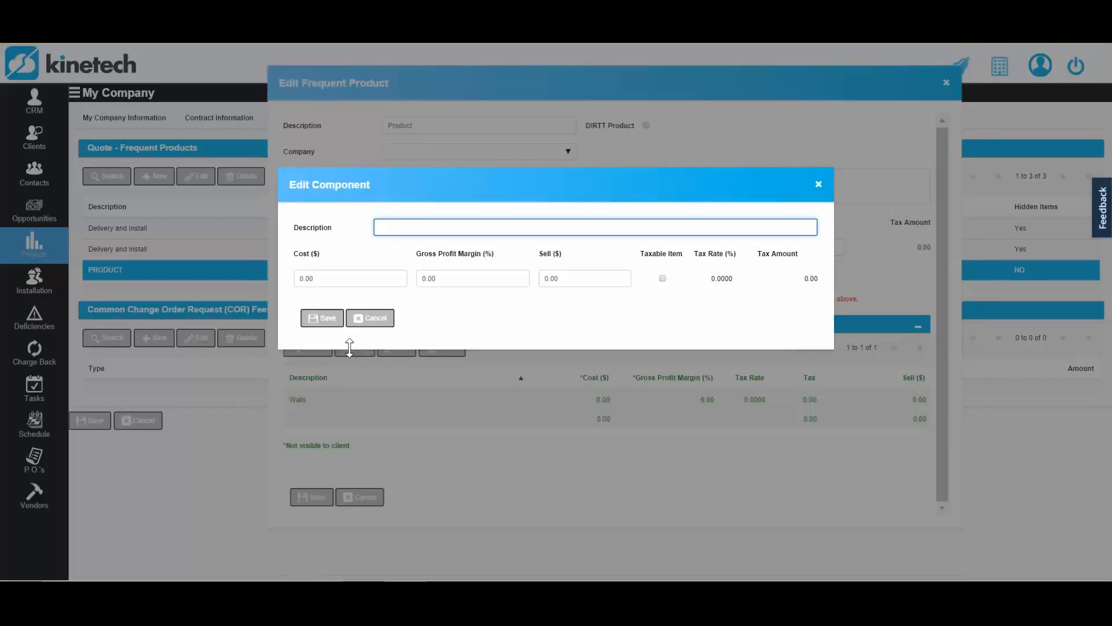
text(Millwork)
key(Tab)
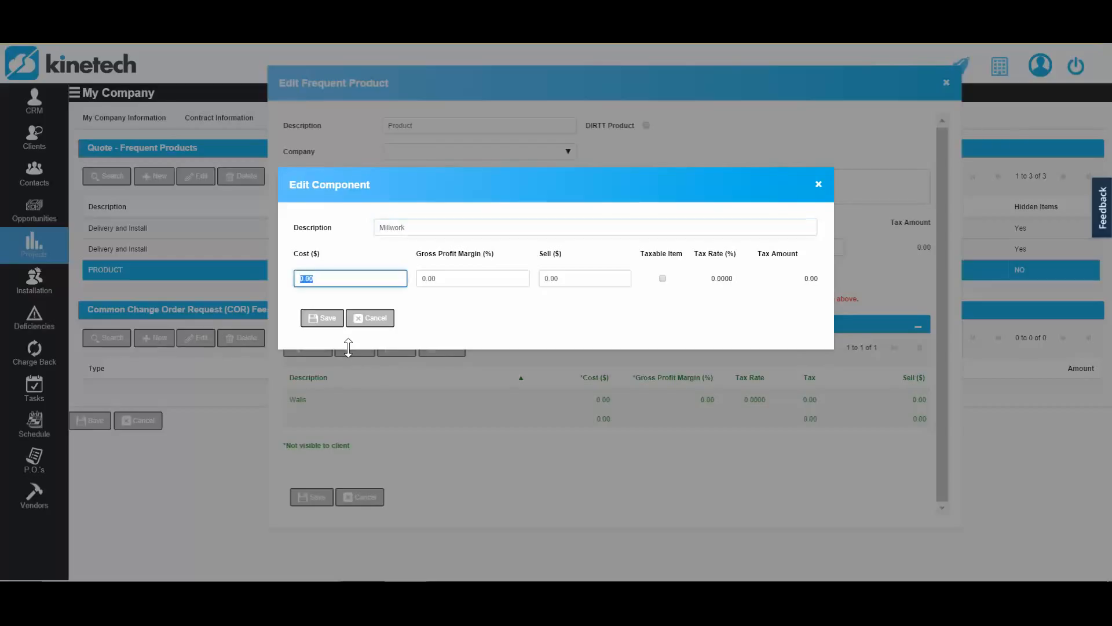
click(318, 319)
- Add a component named "Power & Data" to the component details and save the frequent product
click(353, 348)
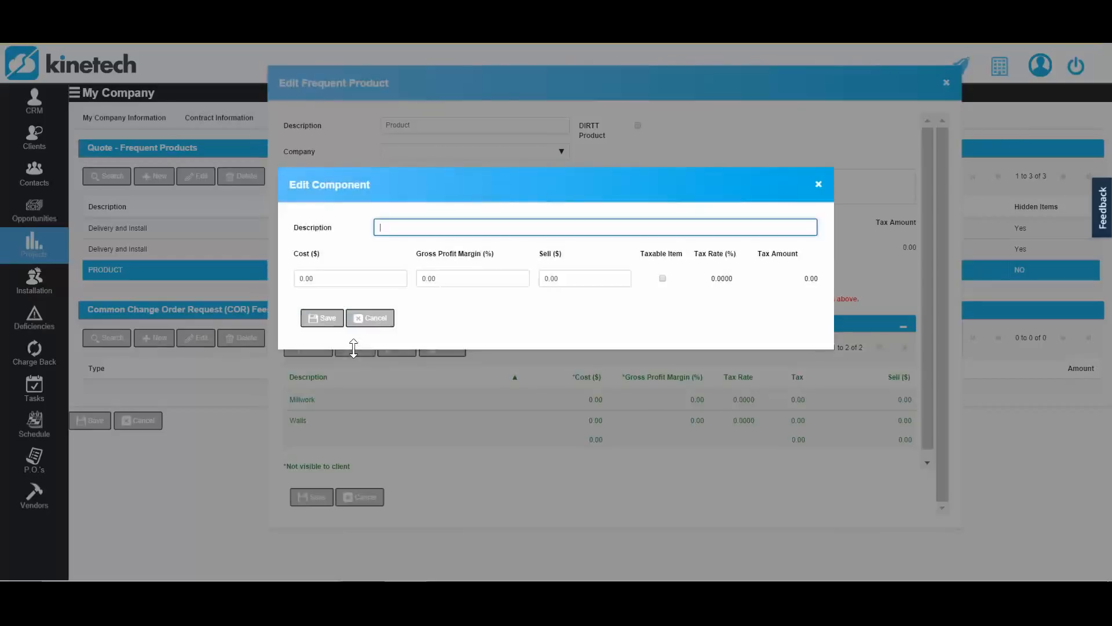
text(Power & dat)
key(BackSpace)
key(BackSpace)
key(BackSpace)
text(Data)
click(325, 318)
scroll(473, 452, down, 1)
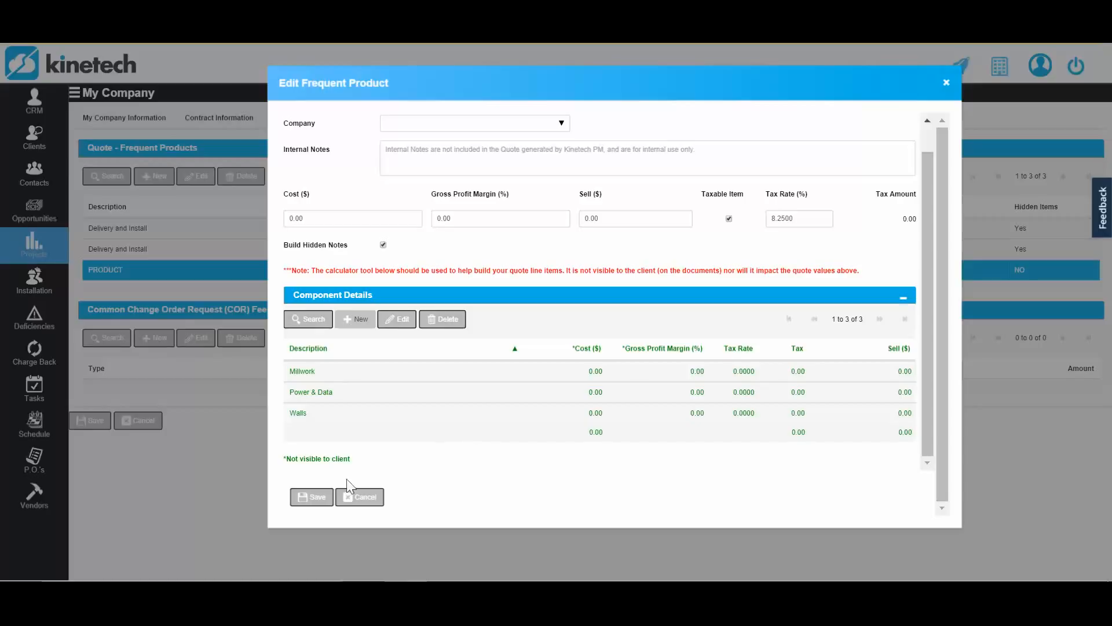
click(311, 496)
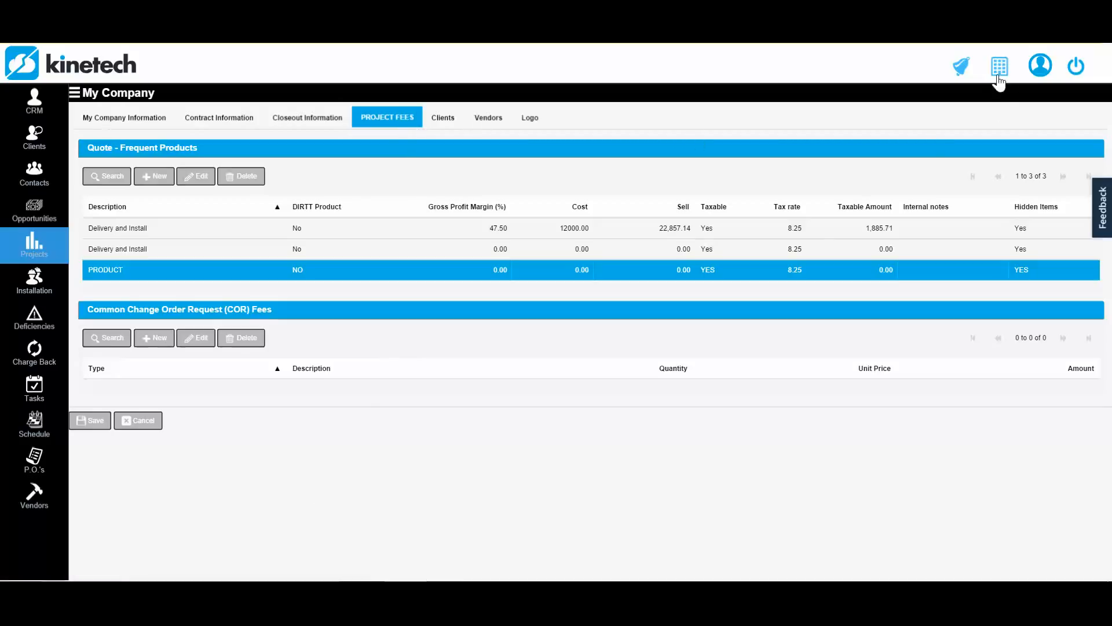
- Open the active project "New Awesome Opportunity!" and create a new quote in it
click(43, 245)
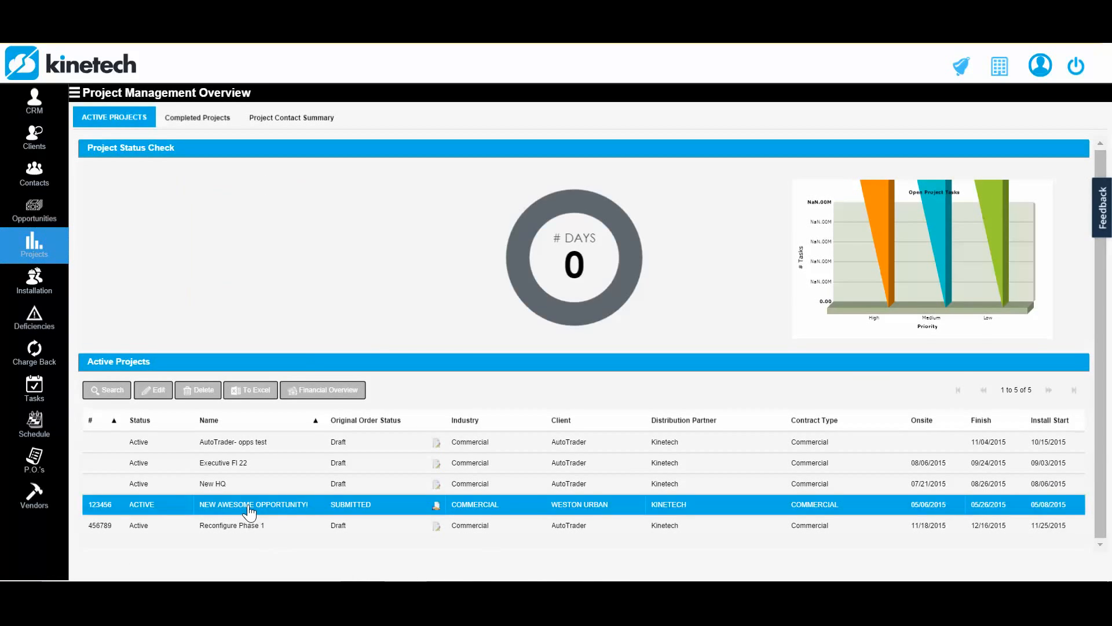
double_click(249, 507)
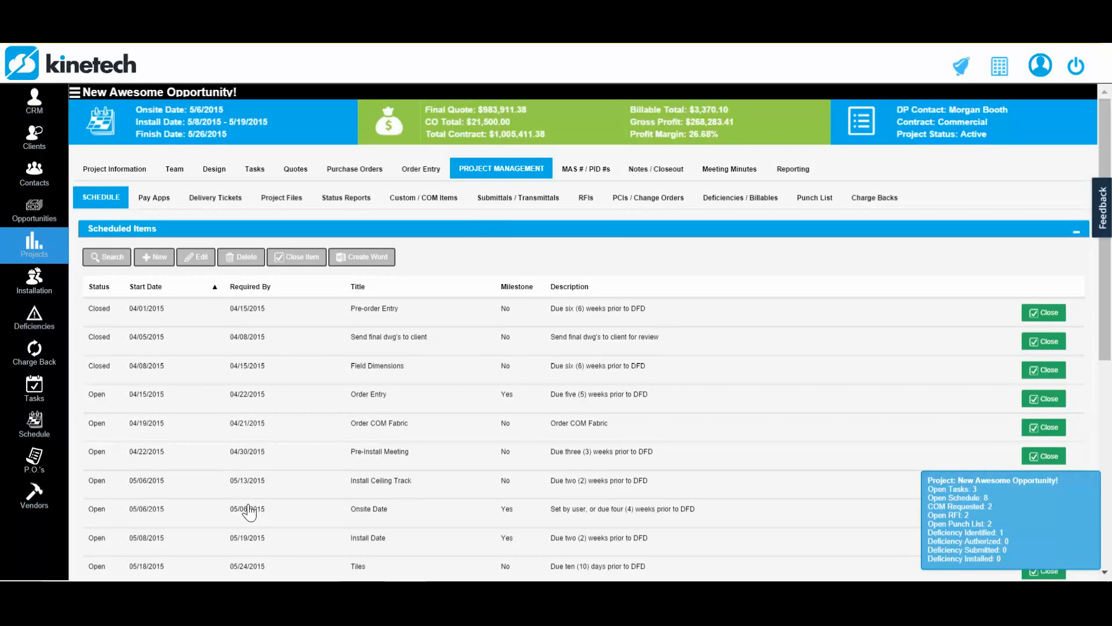
click(295, 169)
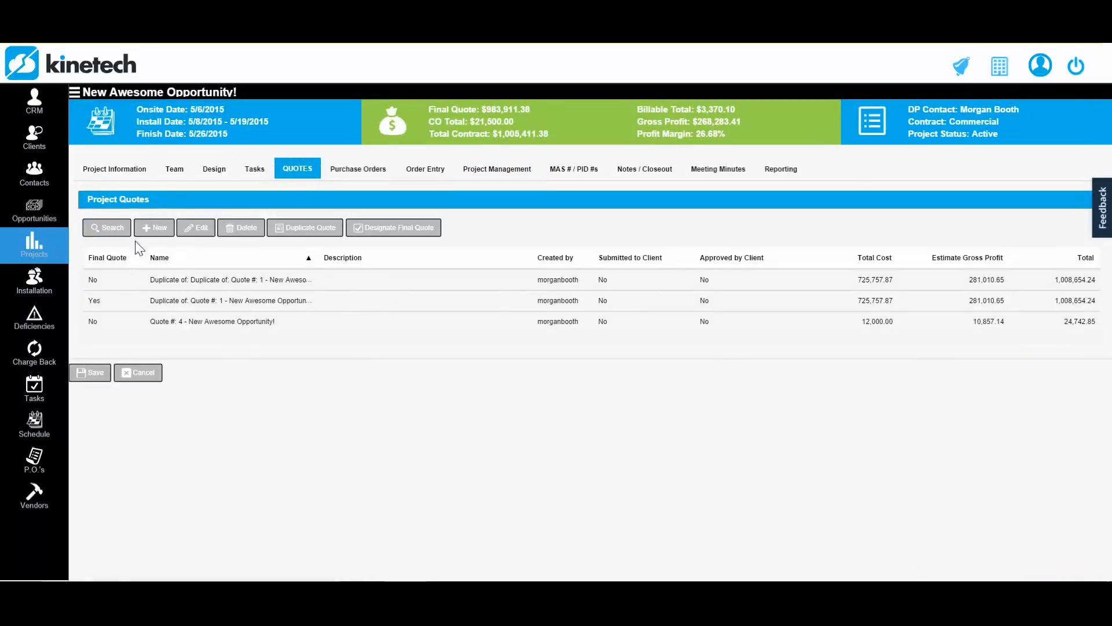
click(156, 234)
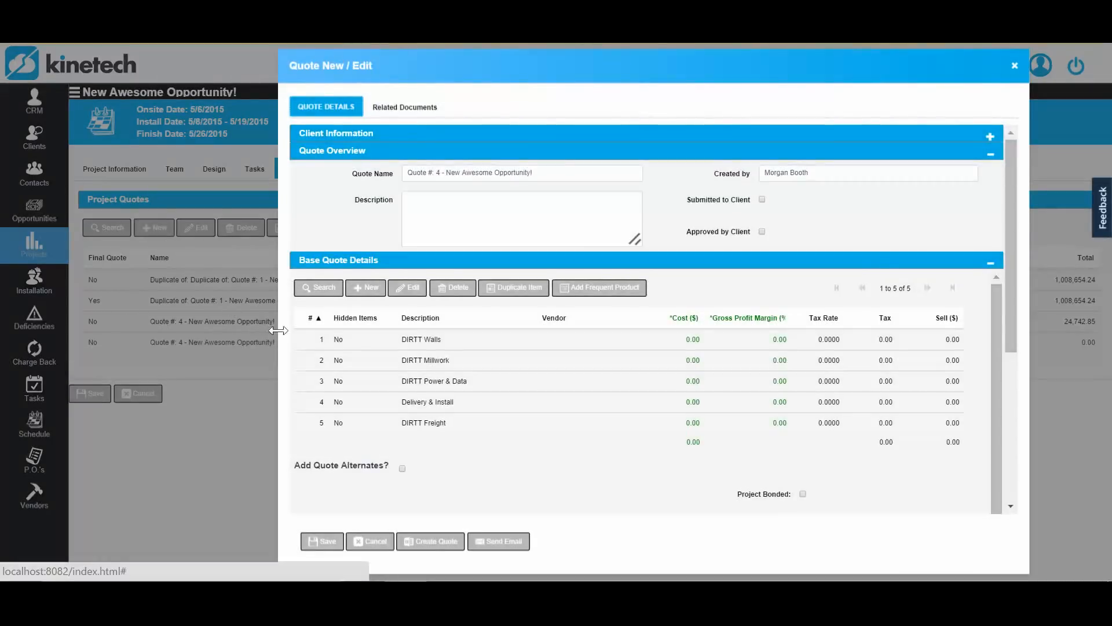
- Review the base quote's default line items, inspecting the details of DIRTT Walls without editing them
drag(321, 402, 318, 445)
double_click(442, 340)
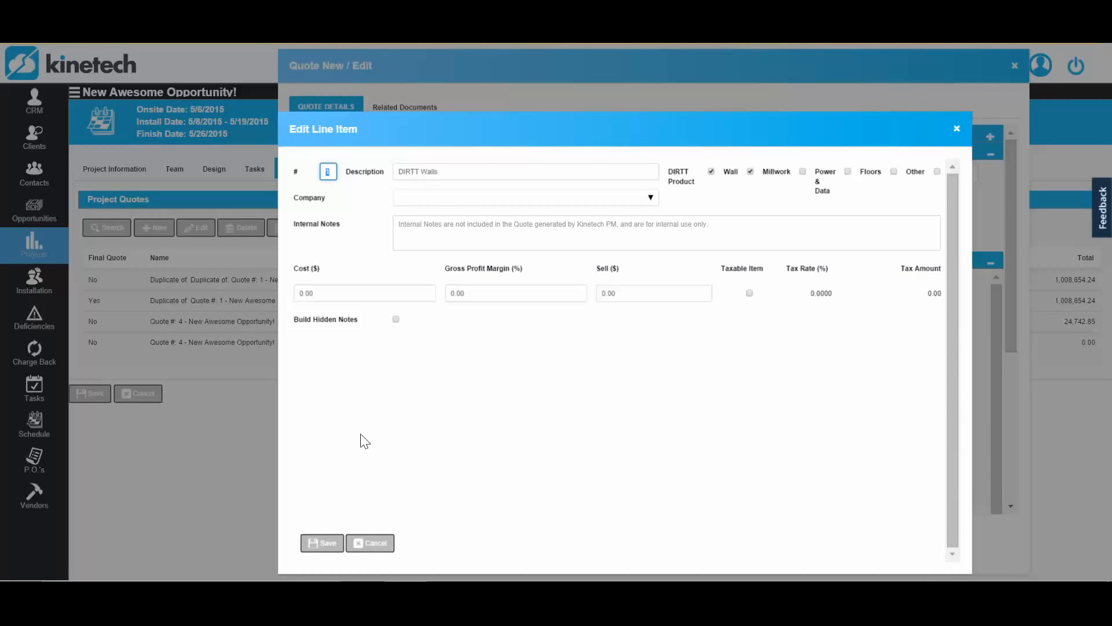
click(321, 542)
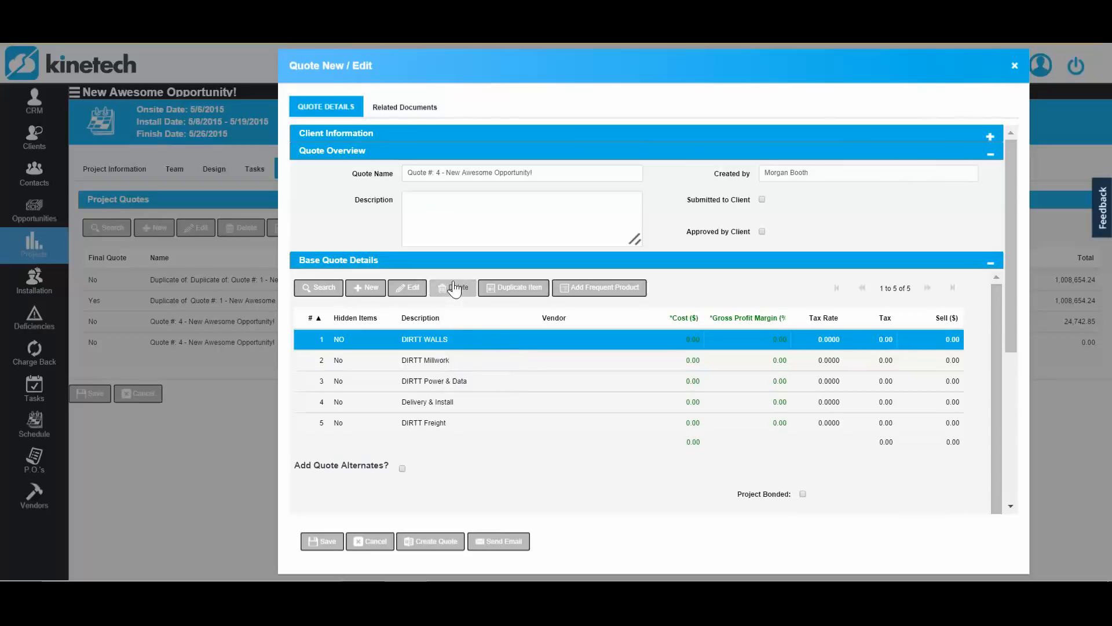
- Delete the DIRTT Walls, DIRTT Millwork, DIRTT Power & Data and Delivery & Install line items from the base quote
click(455, 288)
click(439, 343)
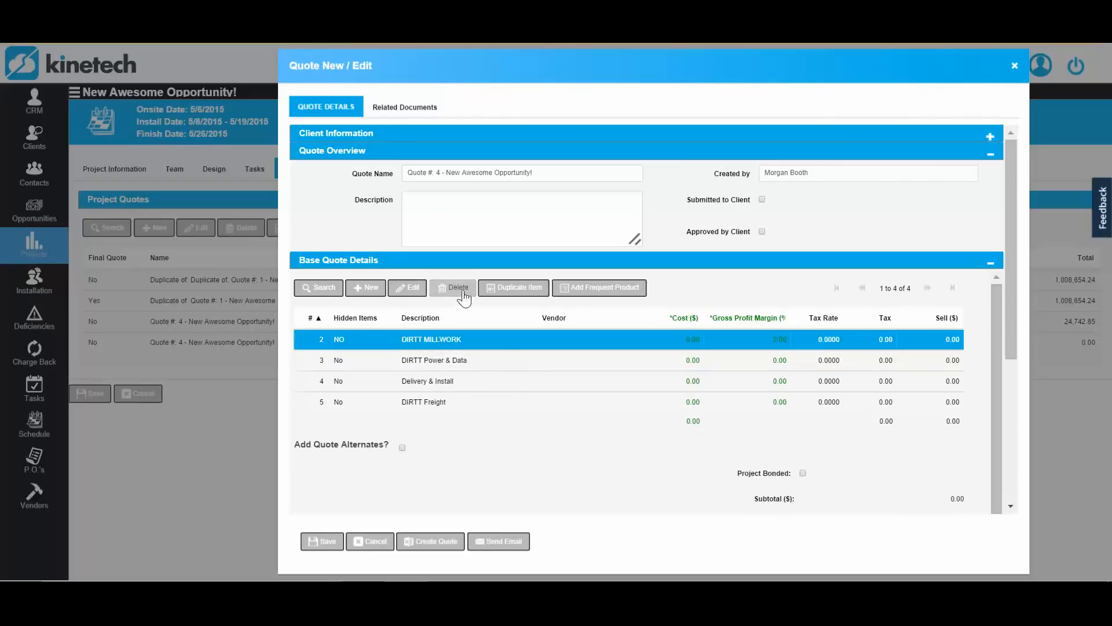
click(464, 294)
click(462, 340)
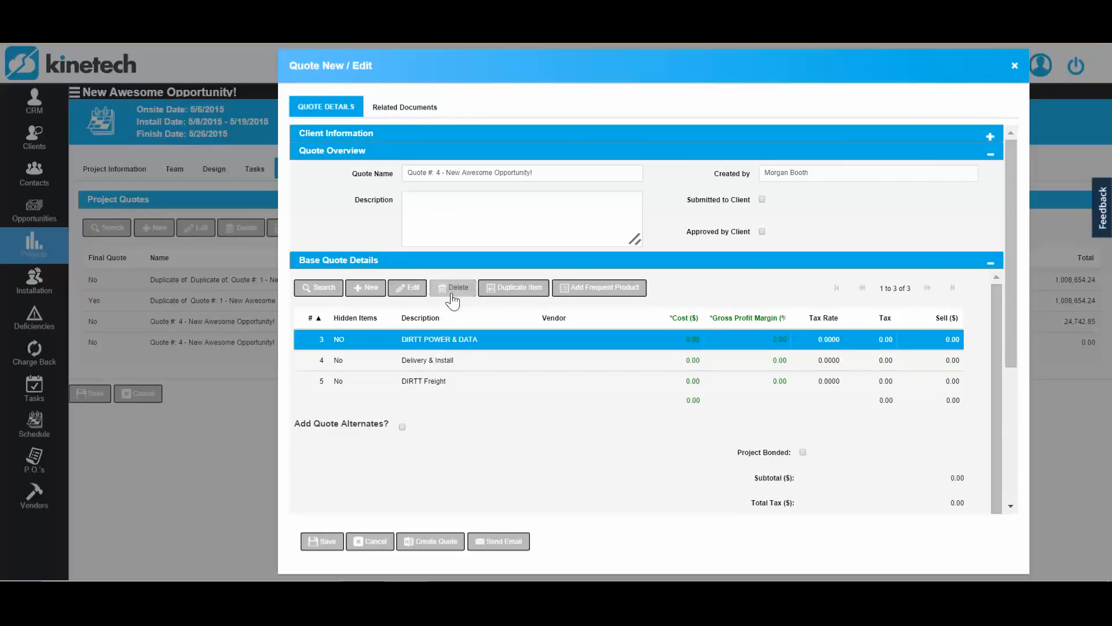
click(452, 293)
click(435, 342)
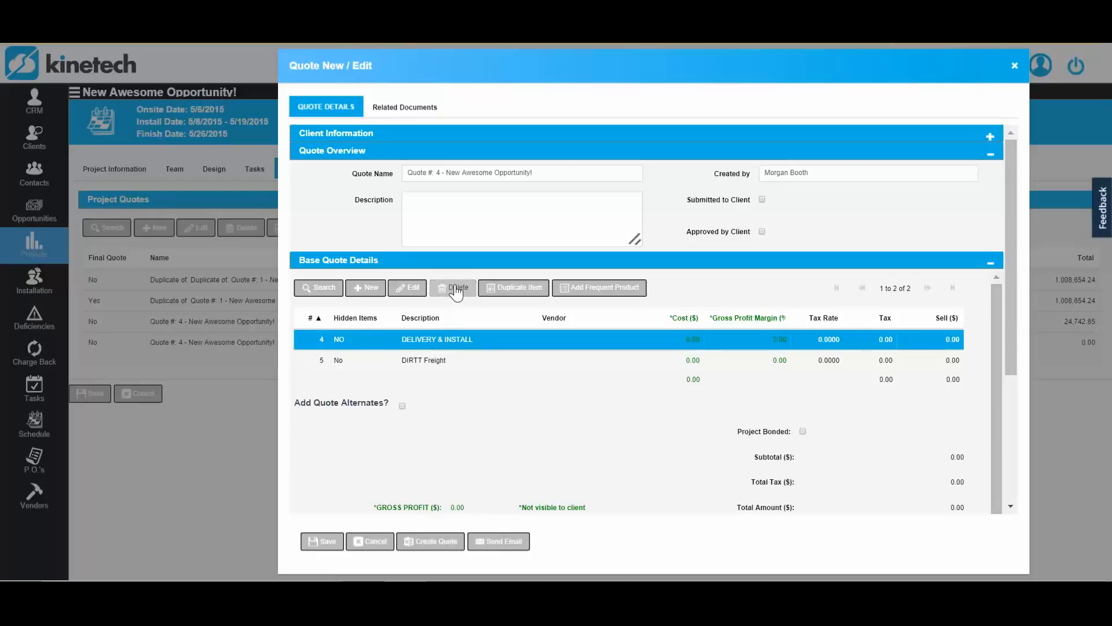
click(456, 291)
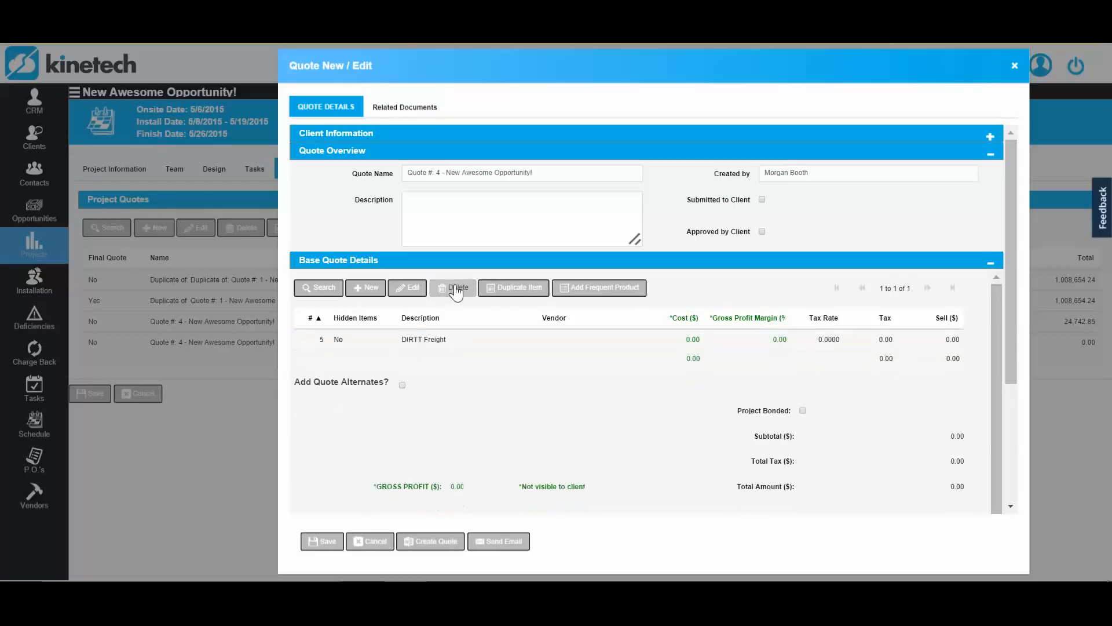
- Add the frequent products Product and the zero-cost Delivery and Install to the base quote
click(583, 294)
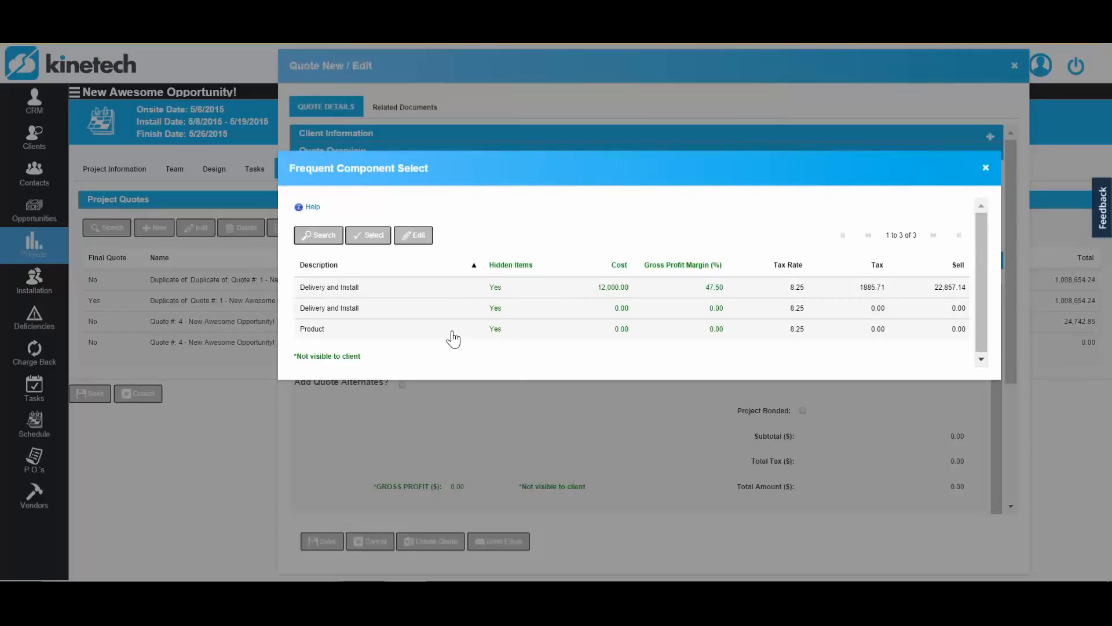
click(452, 335)
ctrl+click(441, 318)
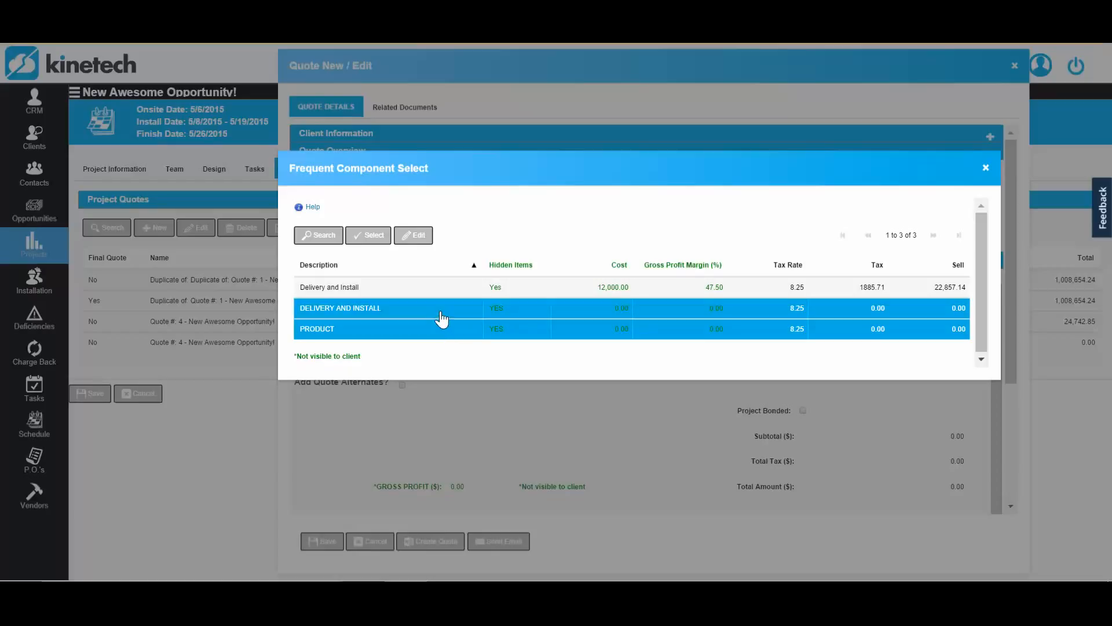
click(360, 238)
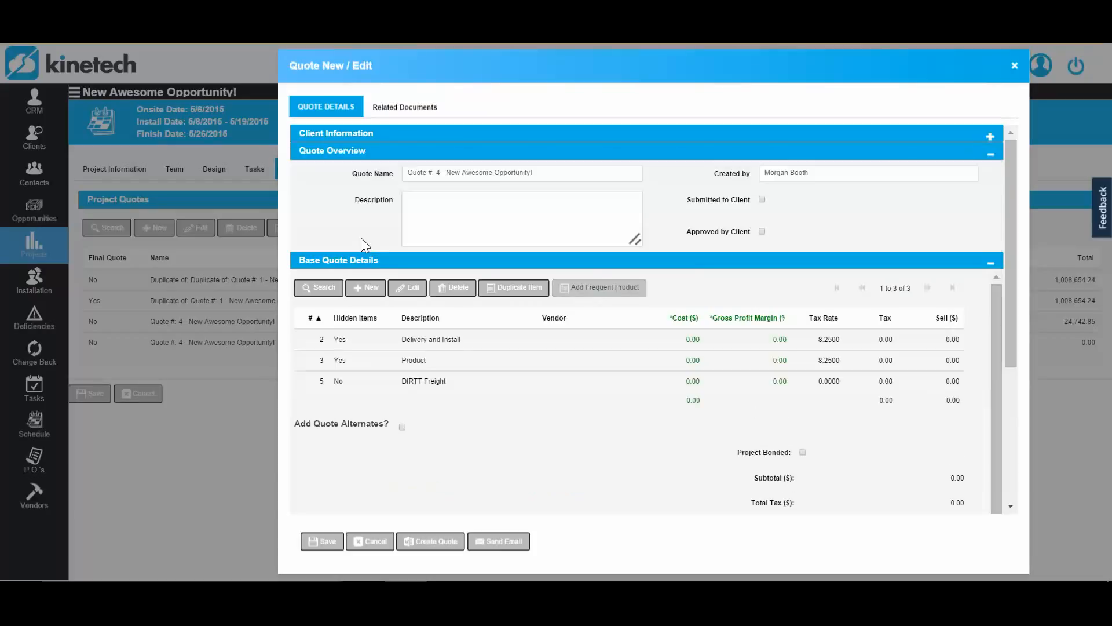
- Set the Delivery component of the Delivery and Install line item to cost 1,000 with a 25% gross profit margin, and save both
double_click(369, 340)
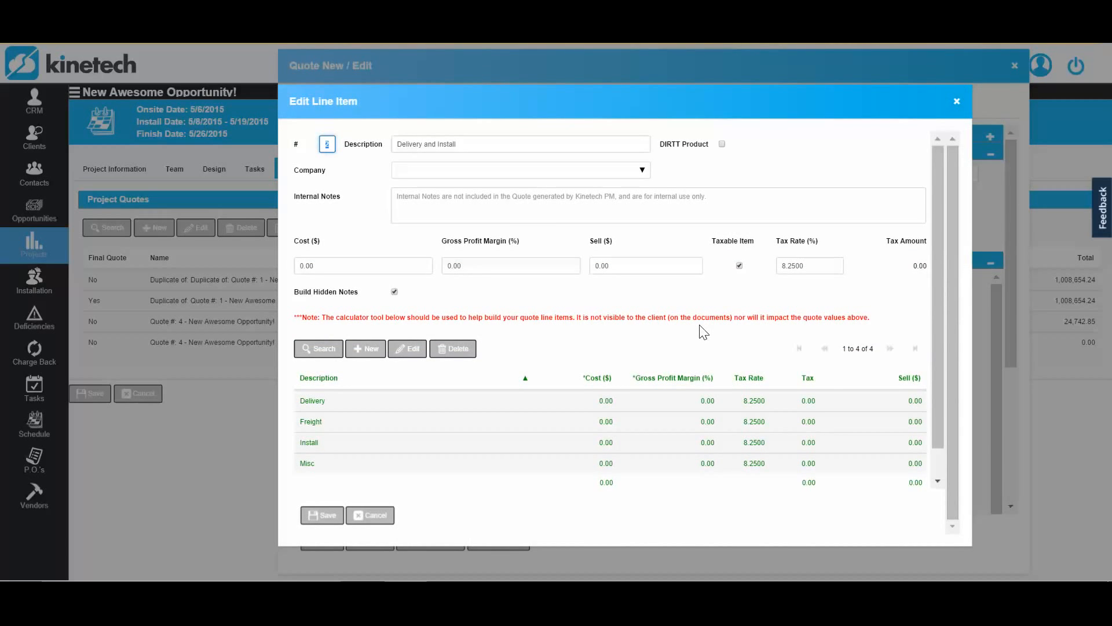
scroll(703, 333, down, 1)
double_click(510, 374)
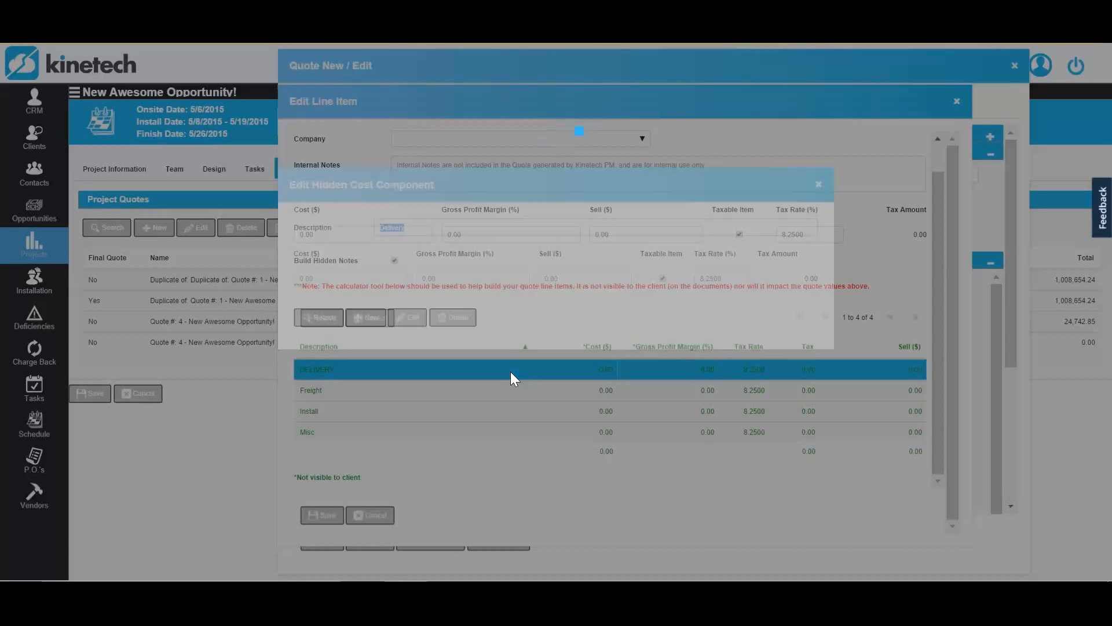
click(387, 276)
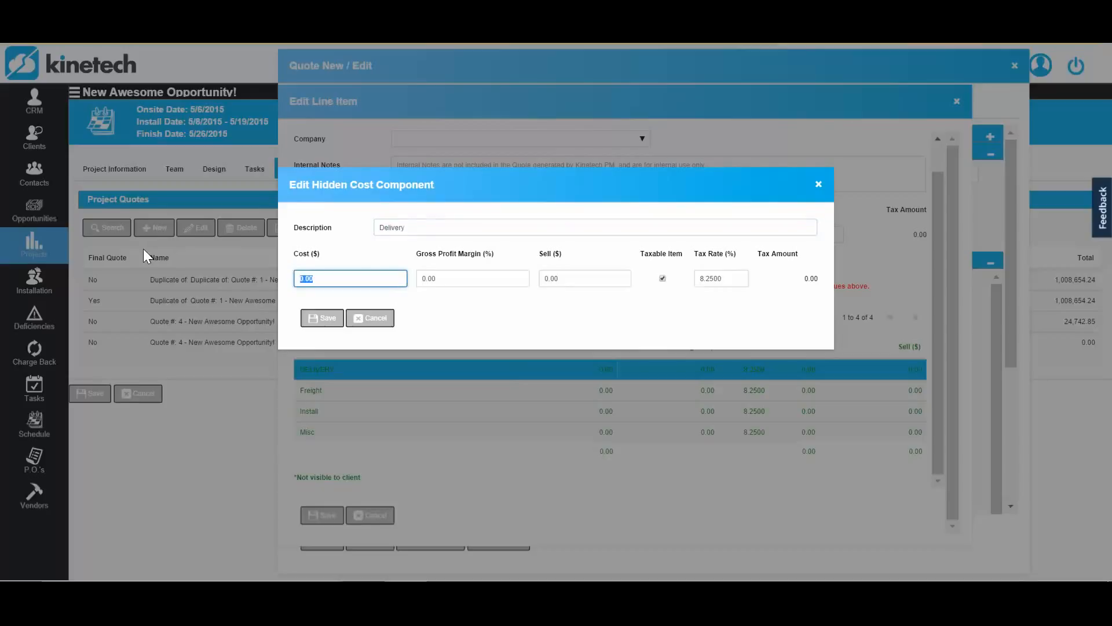
text(1,000)
key(Tab)
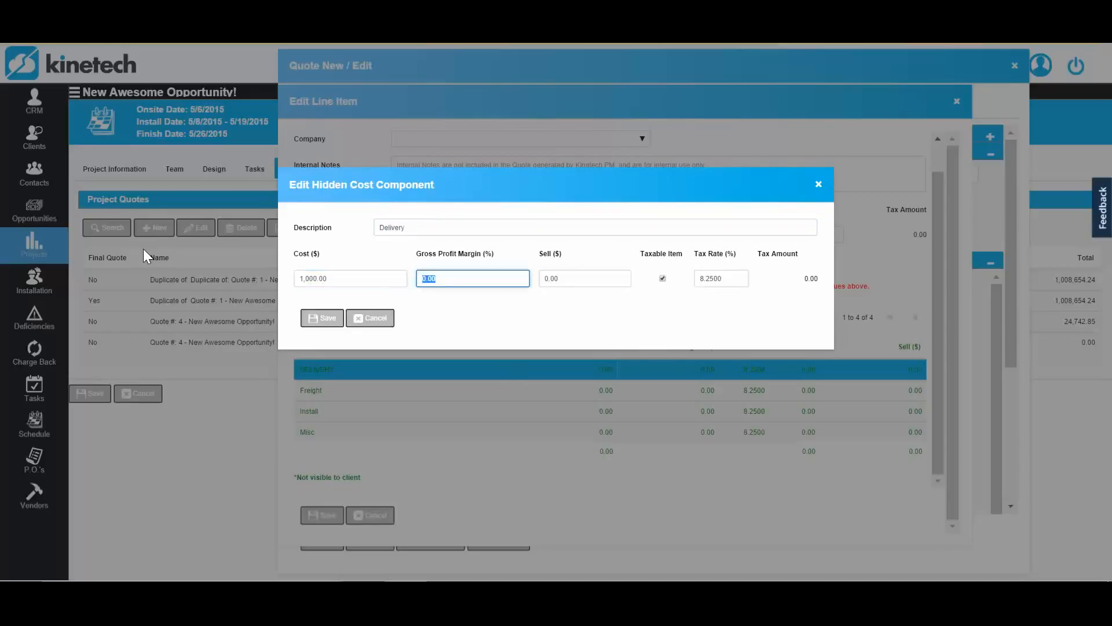
text(25)
key(Tab)
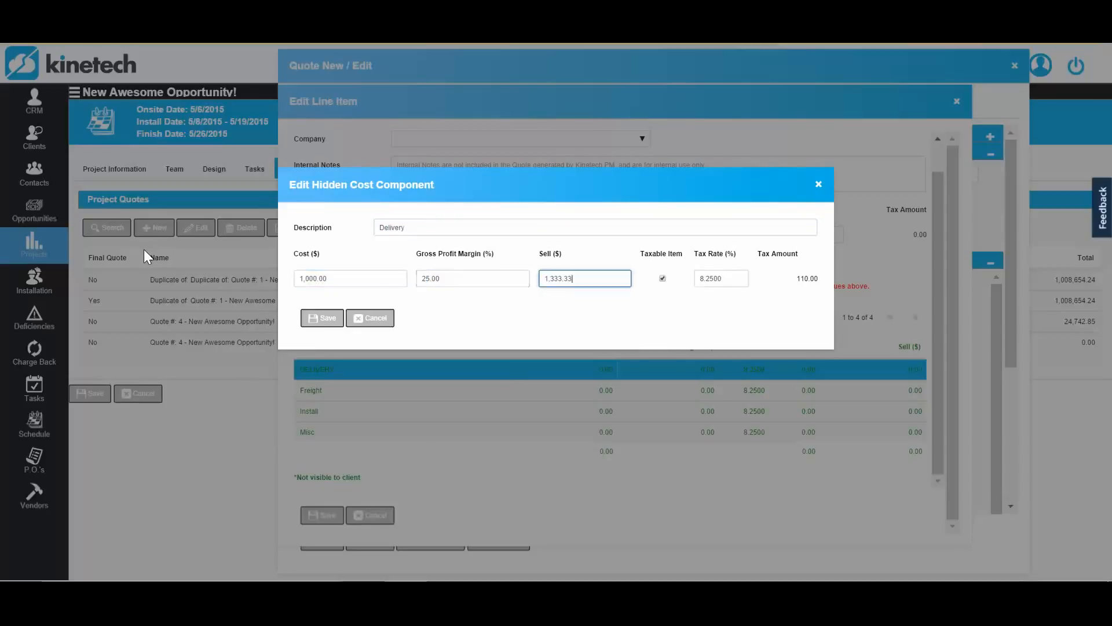
click(323, 319)
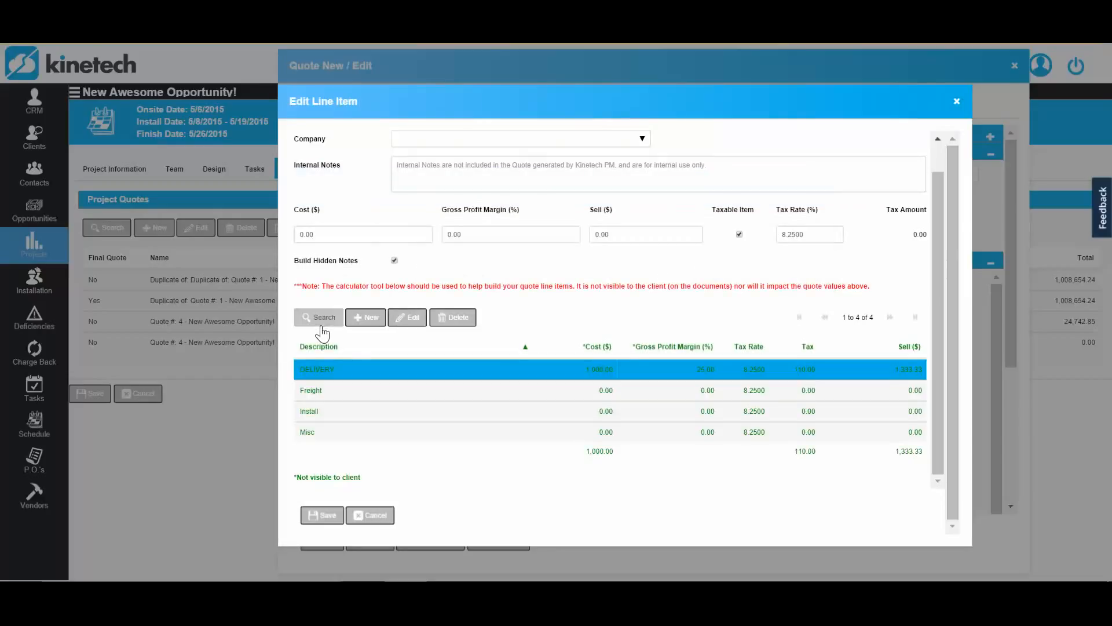
click(322, 514)
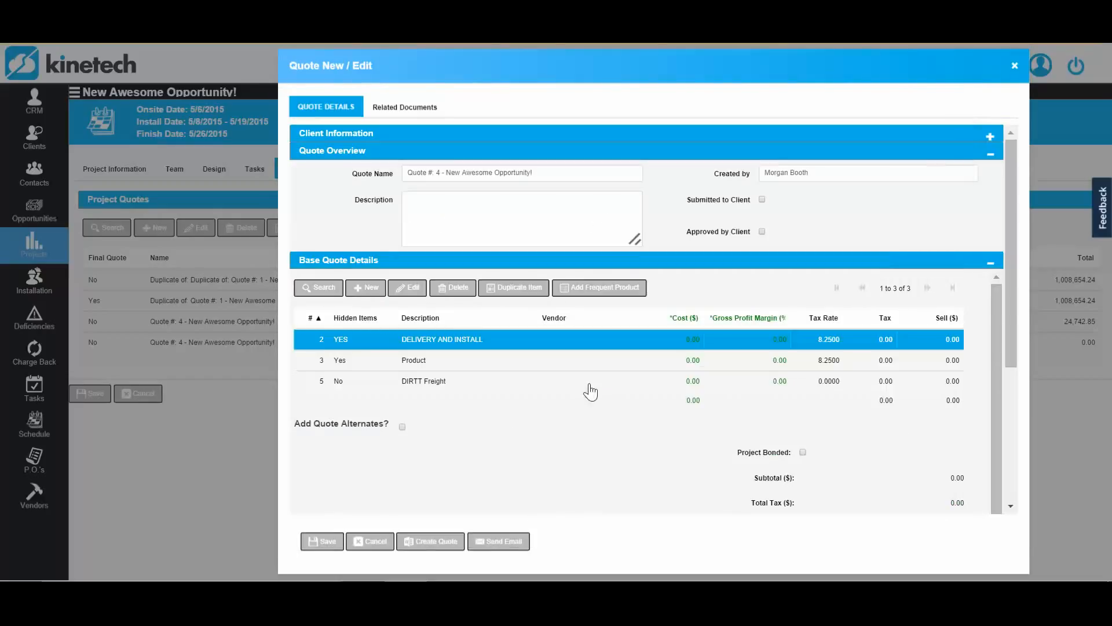
- Generate the quote document and open the downloaded file in Word, enlarging its window for reading
scroll(589, 385, down, 1)
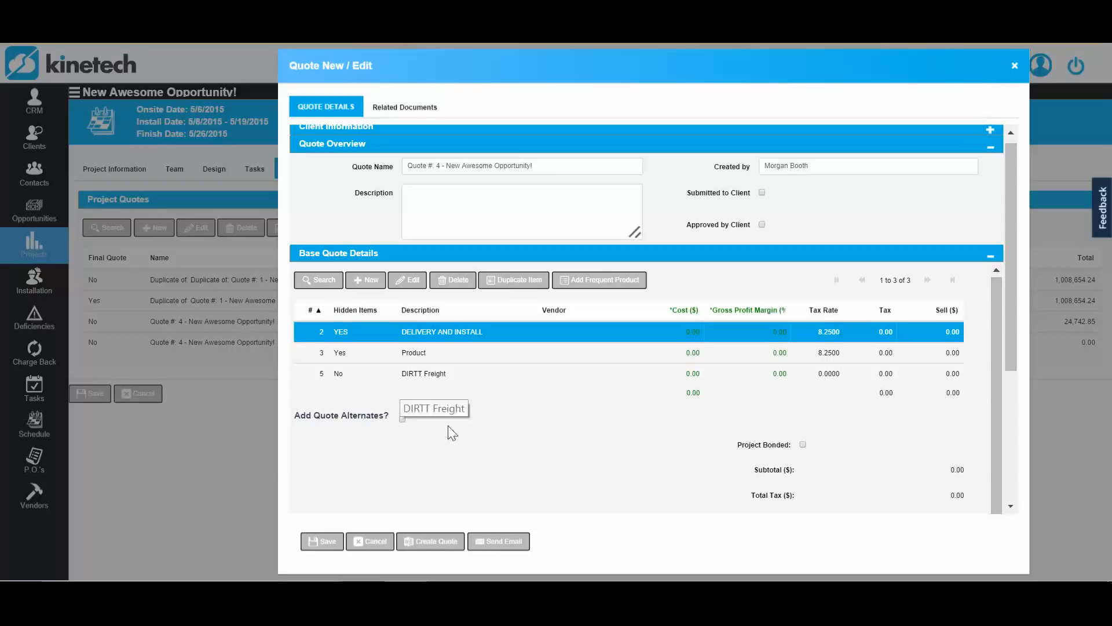
click(429, 553)
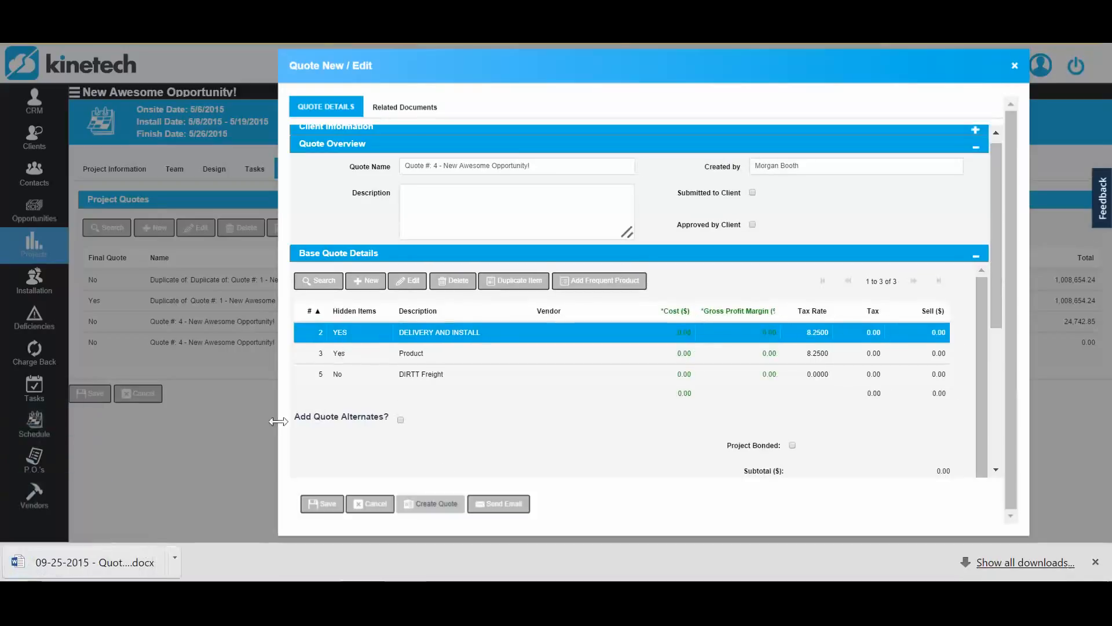
click(134, 561)
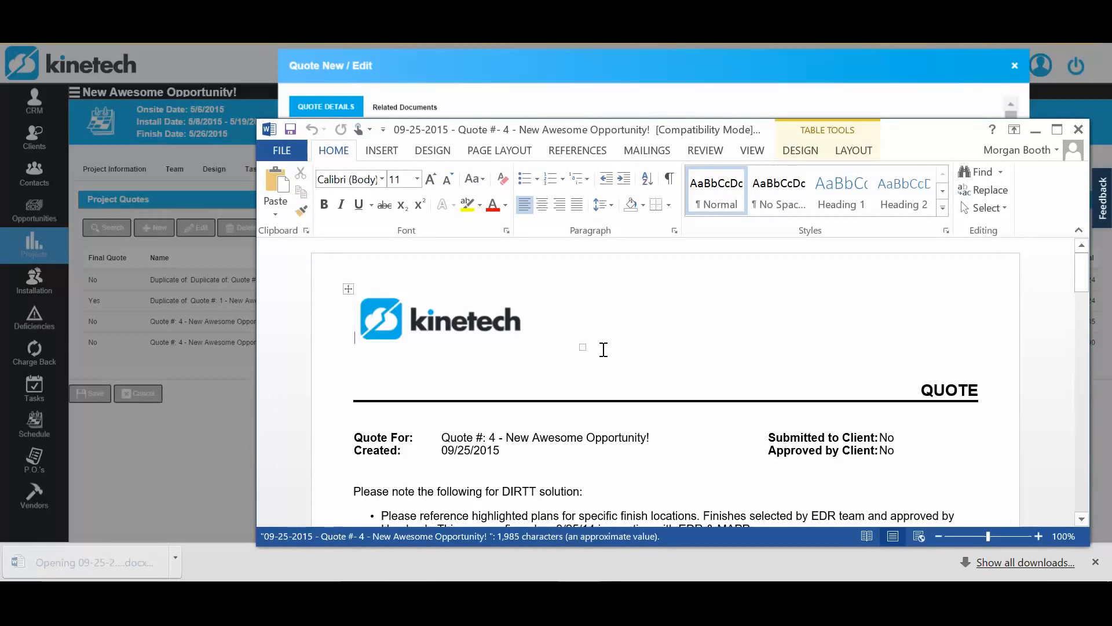
drag(751, 132, 635, 0)
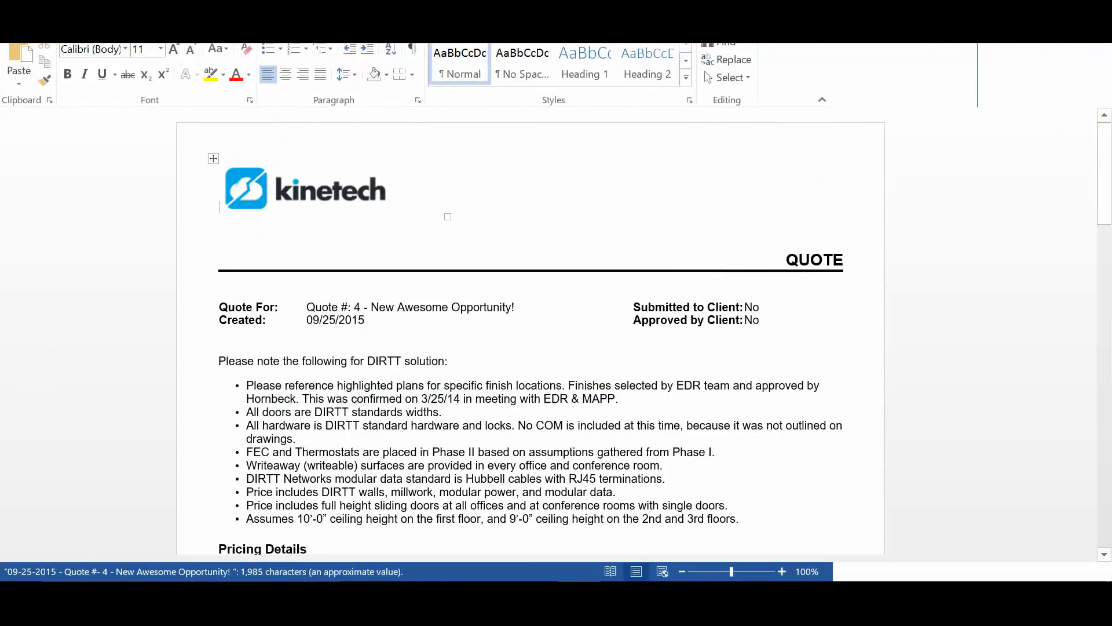
- Examine the pricing details in the quote document, return to Kinetech and save the quote
scroll(632, 319, down, 5)
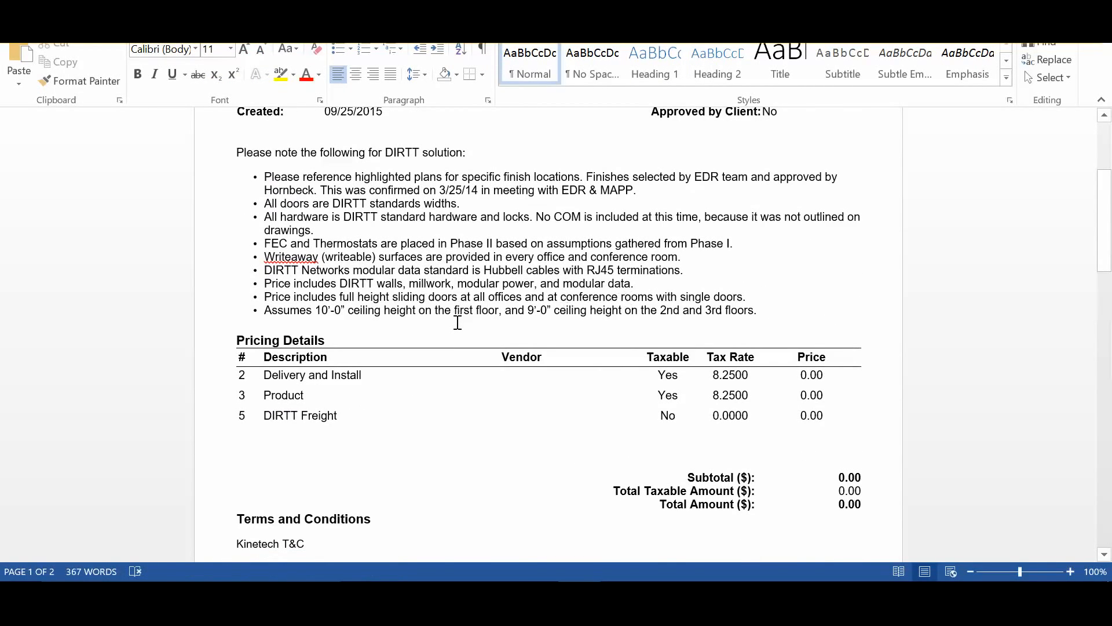
scroll(457, 323, down, 5)
scroll(457, 322, down, 4)
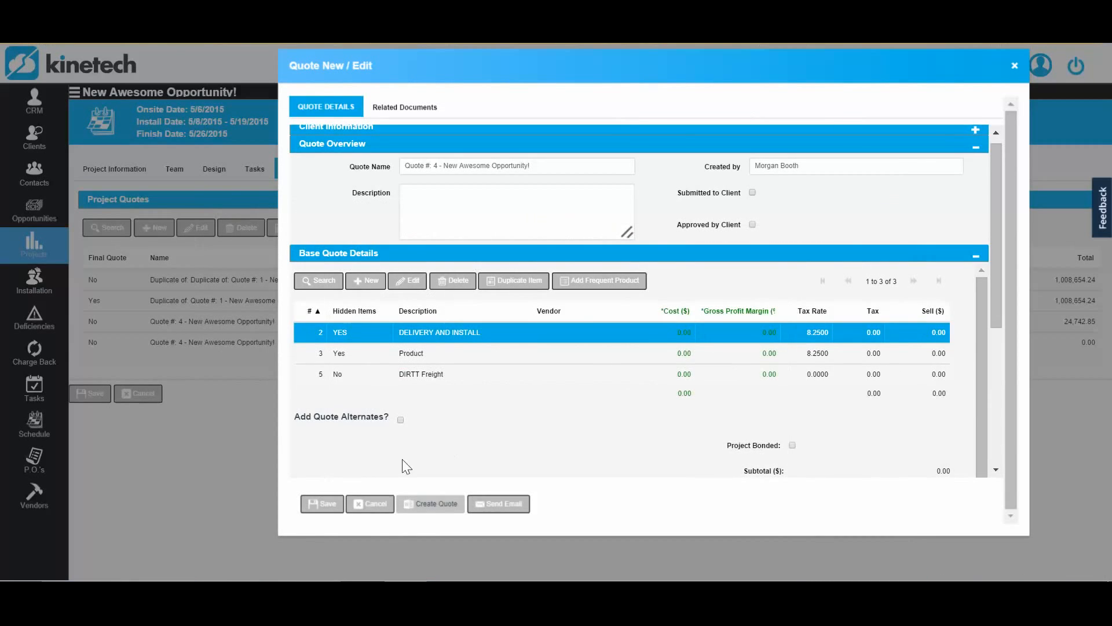
click(330, 492)
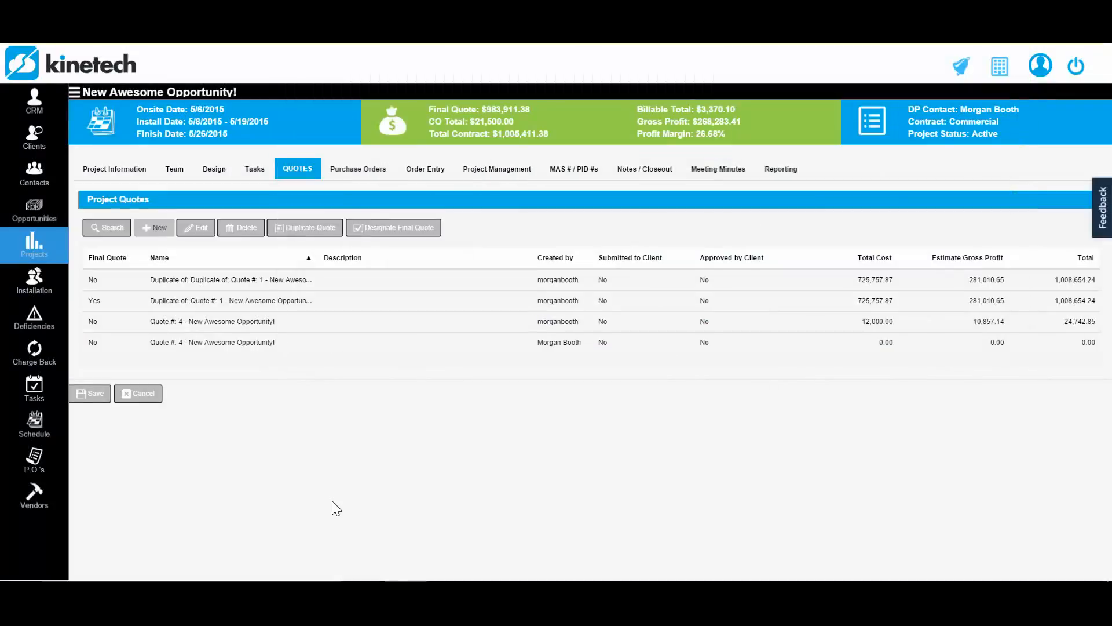